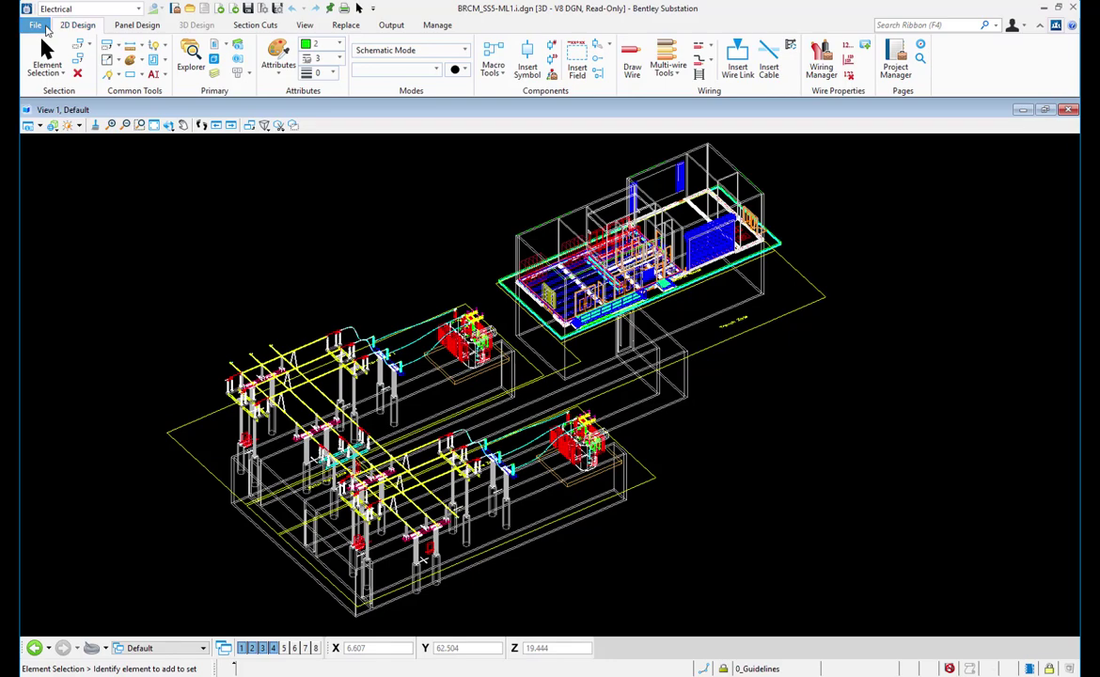
Publish the substation model as a single i-model package named IMODELEXPORT_SUBSTATION1
click(41, 27)
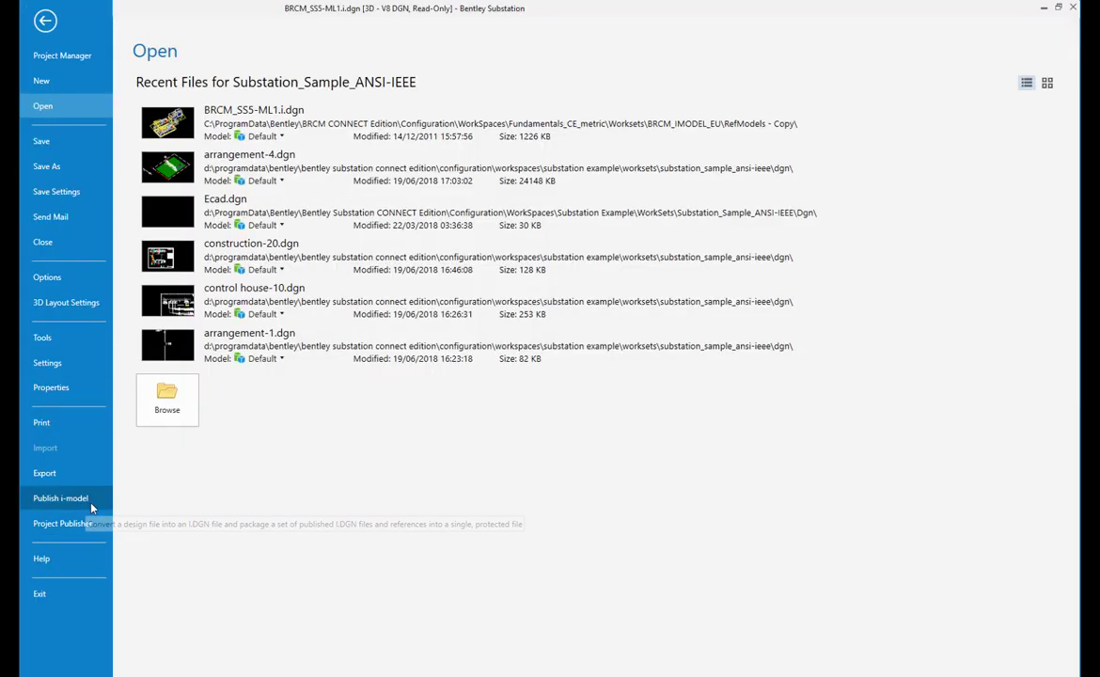
click(60, 499)
text(IMODEL)
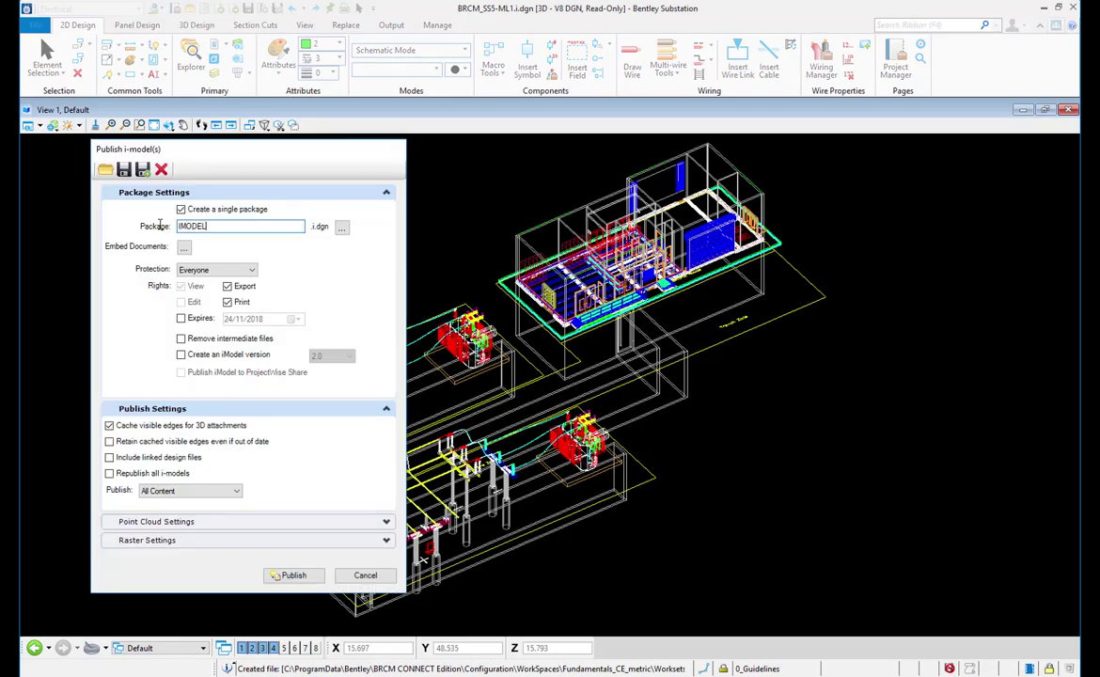
text(EXPORT_SUBSTATION1)
click(292, 576)
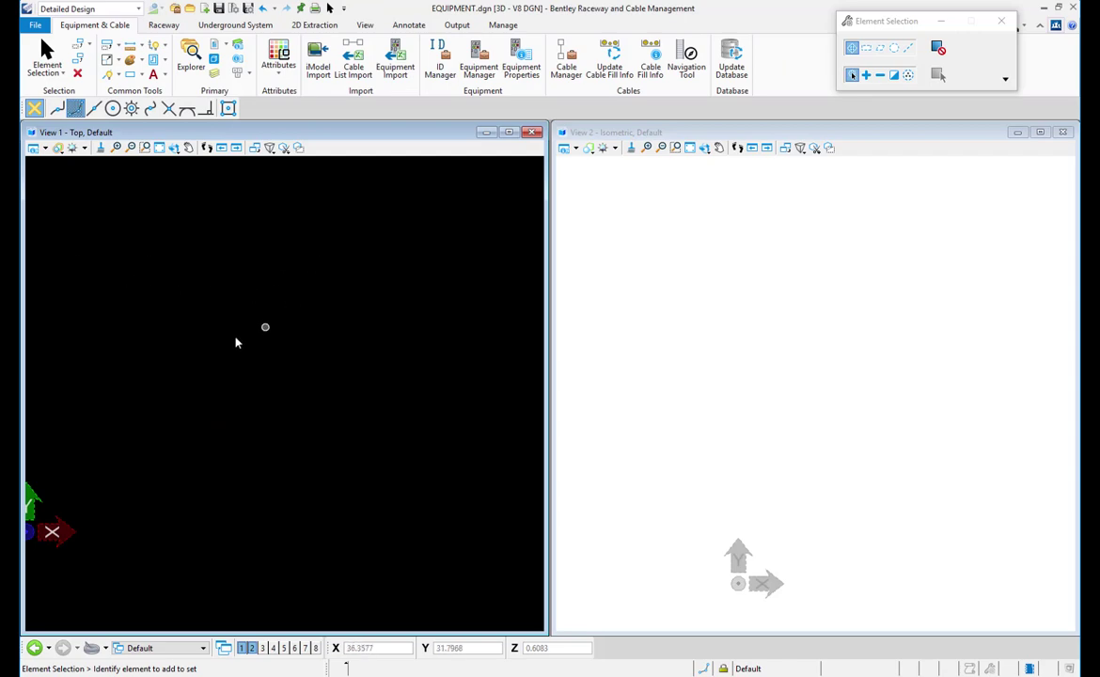
Attach IMODELEXPORT_SUBSTATION1.i.dgn as a coincident reference from the References dialog
click(216, 47)
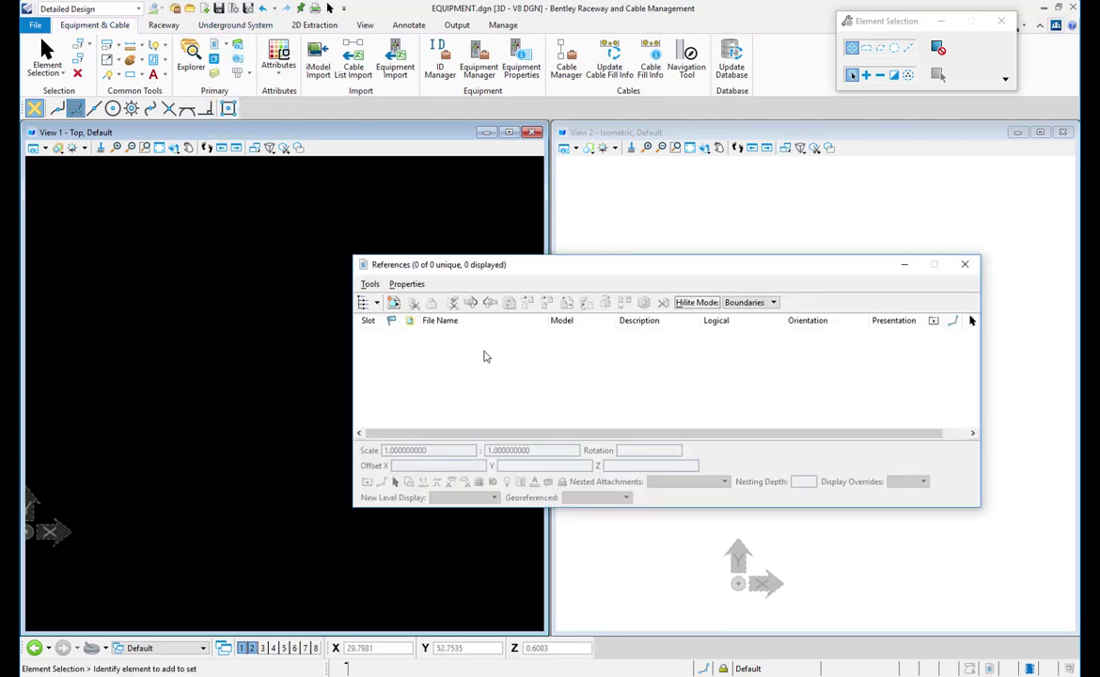
right_click(496, 344)
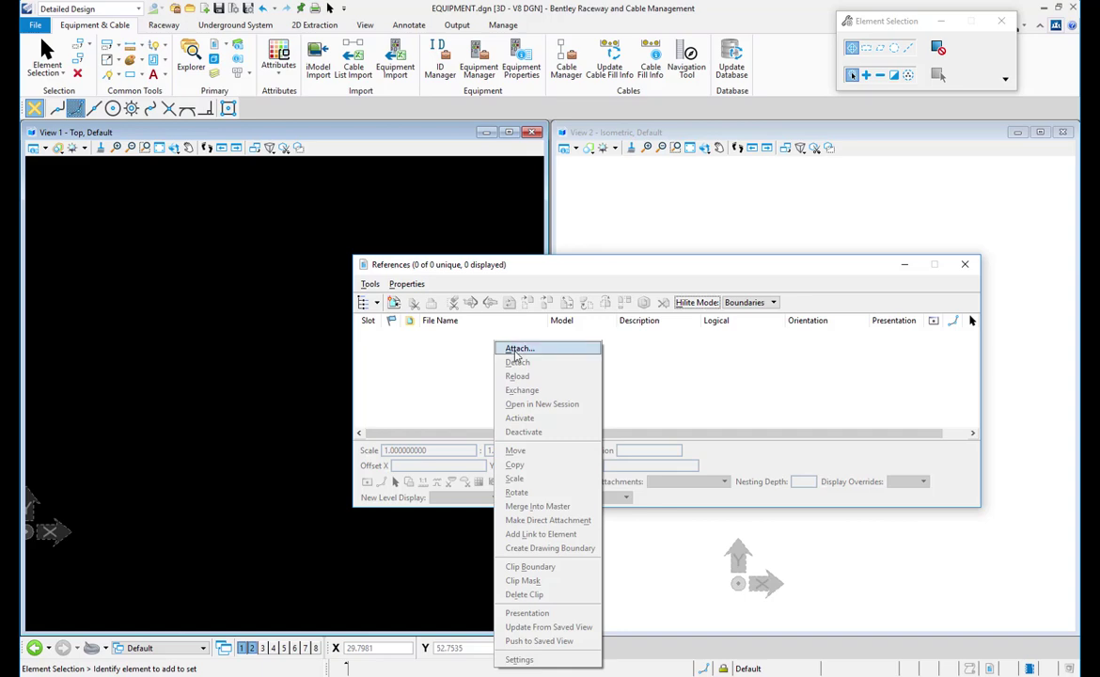
click(517, 350)
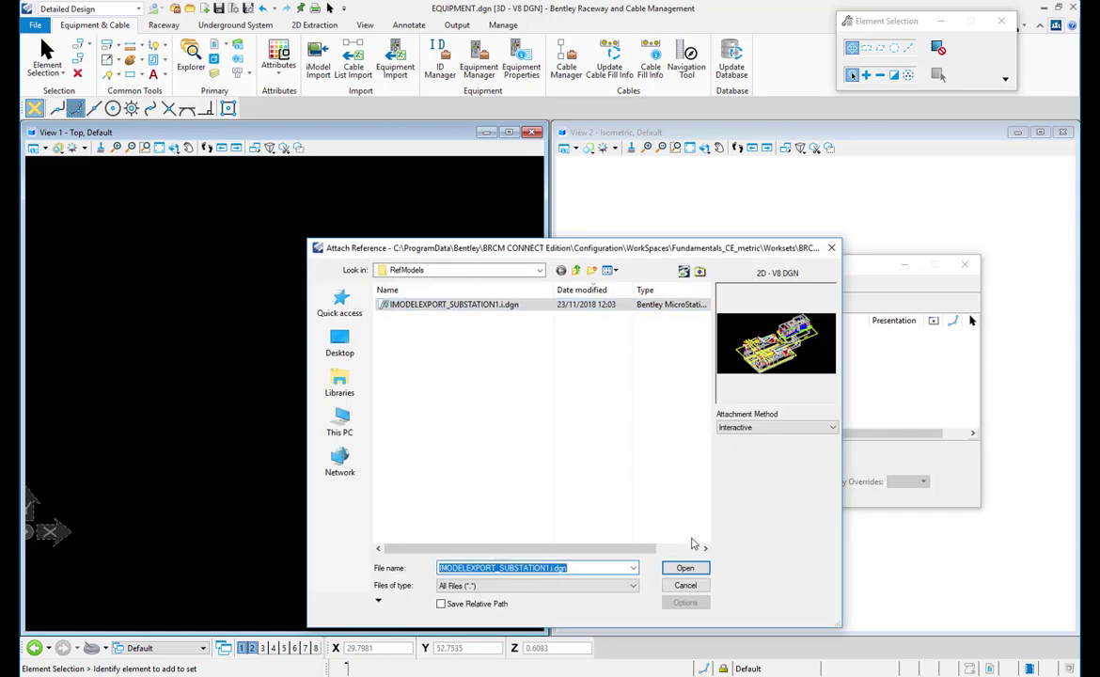
click(686, 568)
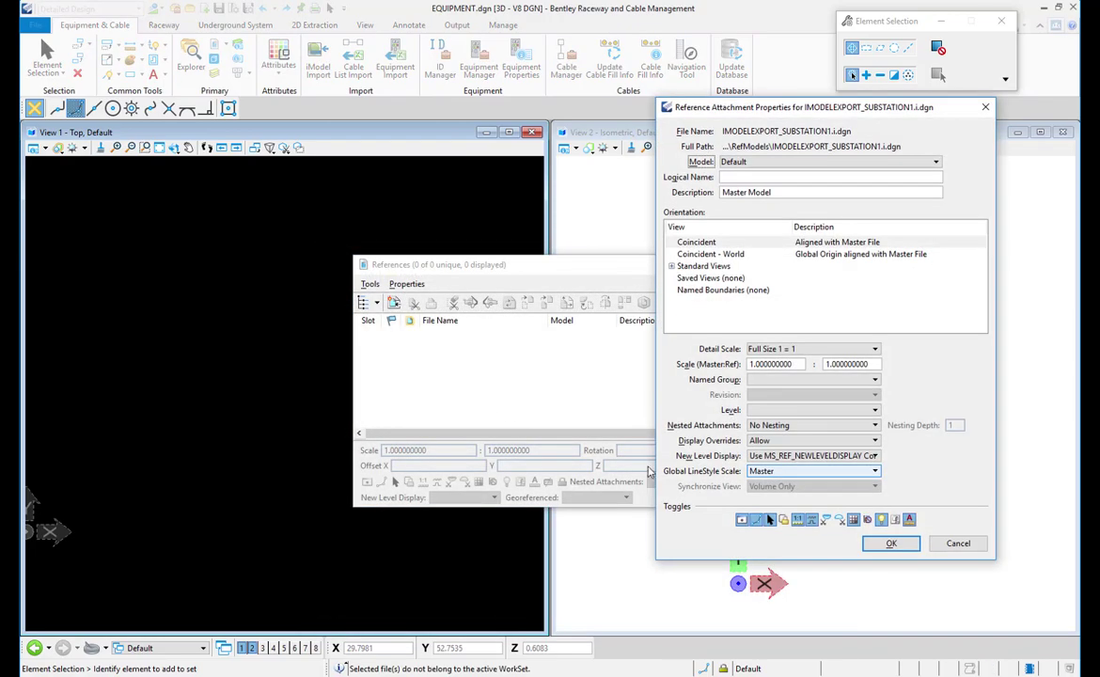
click(889, 543)
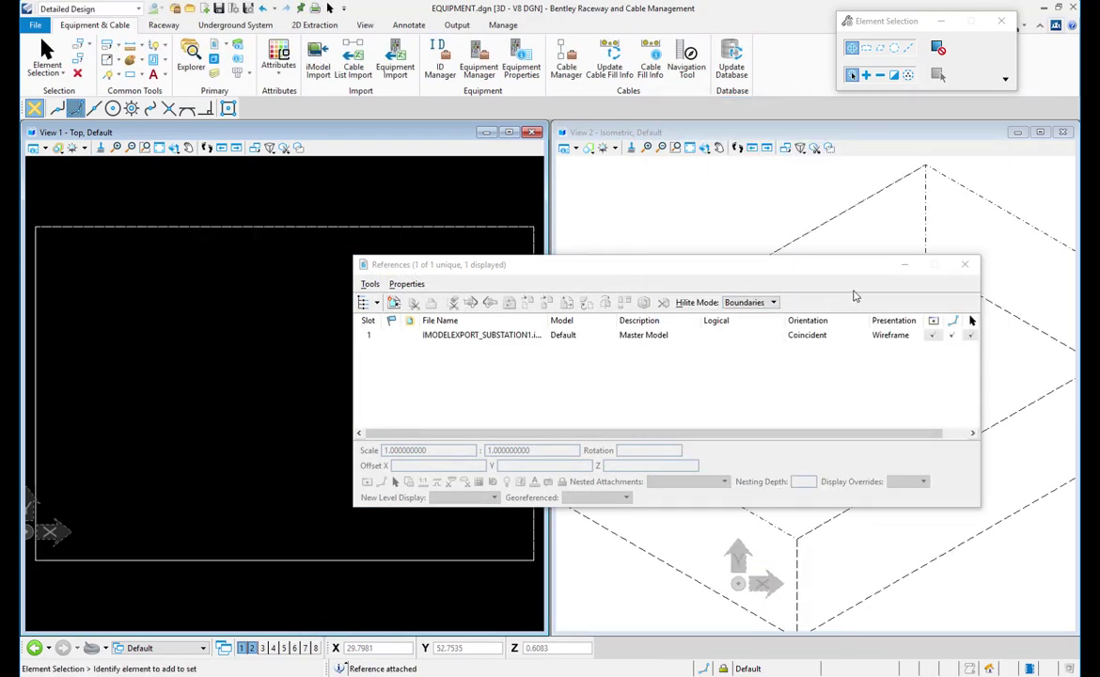
Fit the whole substation into both the isometric and top views
click(965, 264)
middle_click(851, 386)
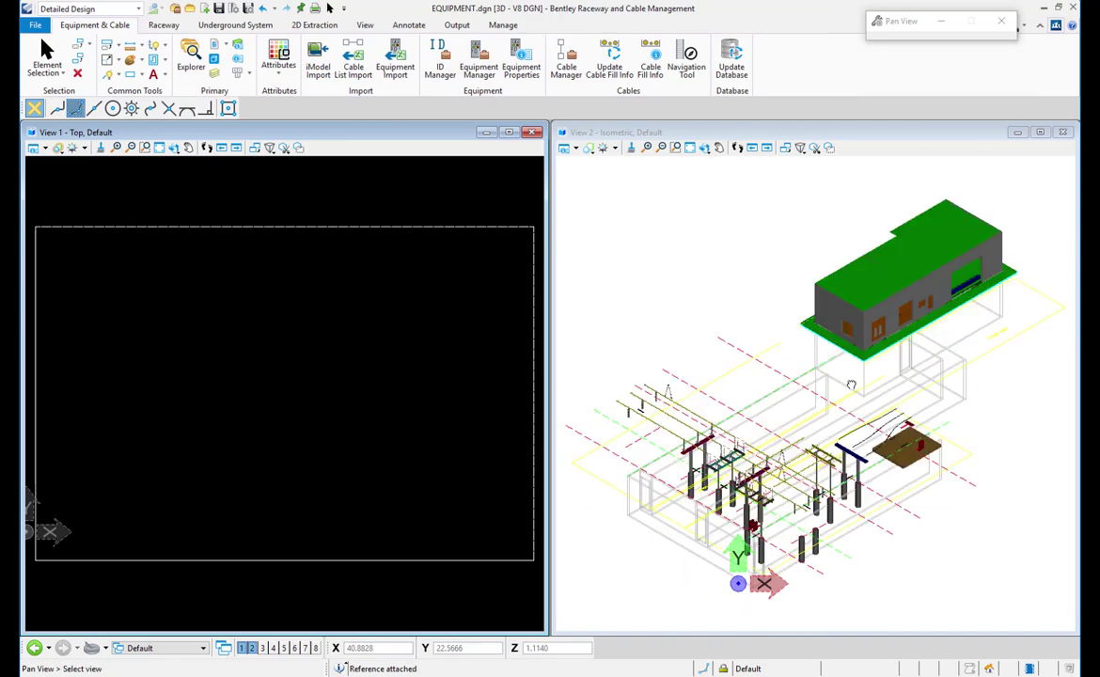
middle_click(370, 378)
right_click(372, 377)
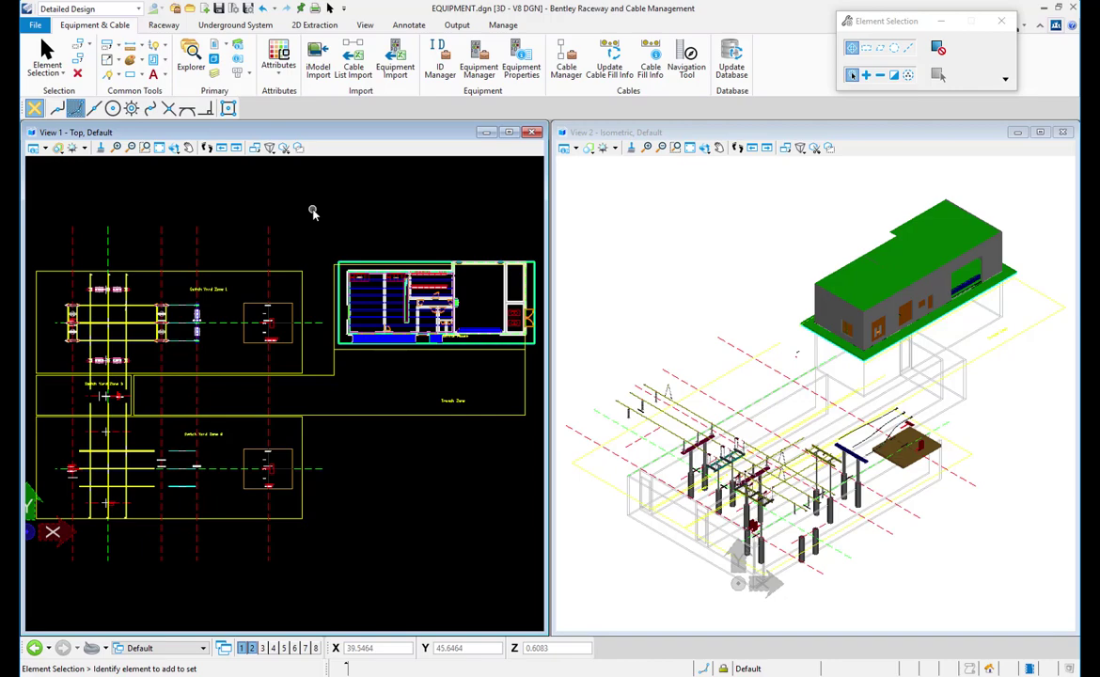
Import the i-model using the Substation/promis.e (Electrical schema) source and accept the LV cable tree
click(318, 68)
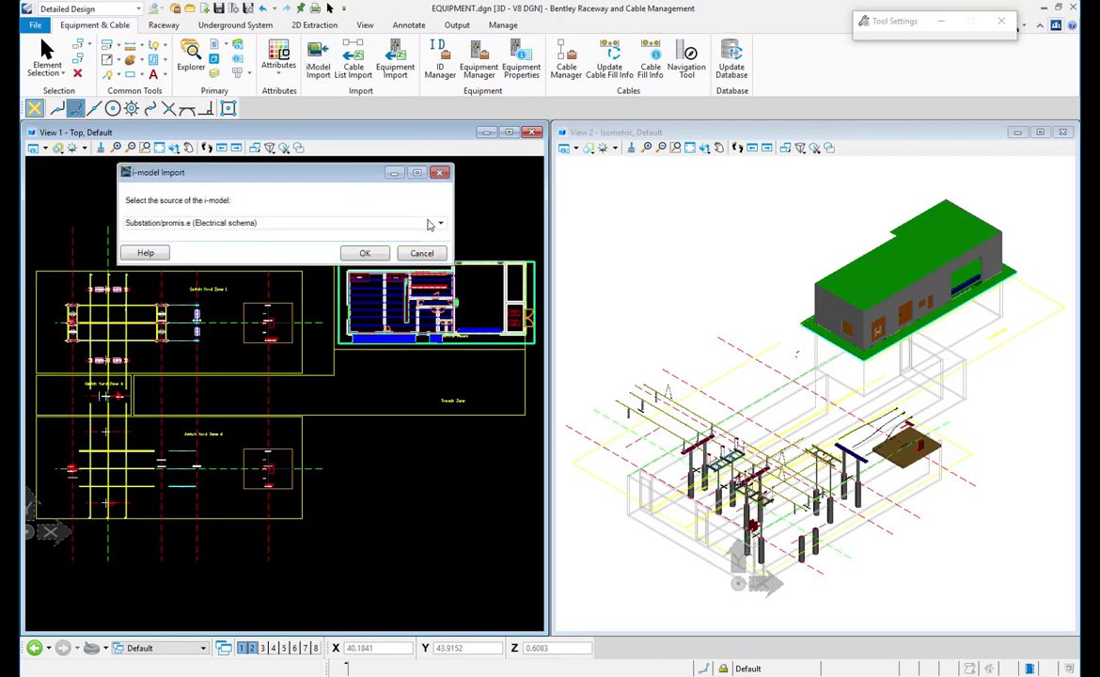
click(440, 225)
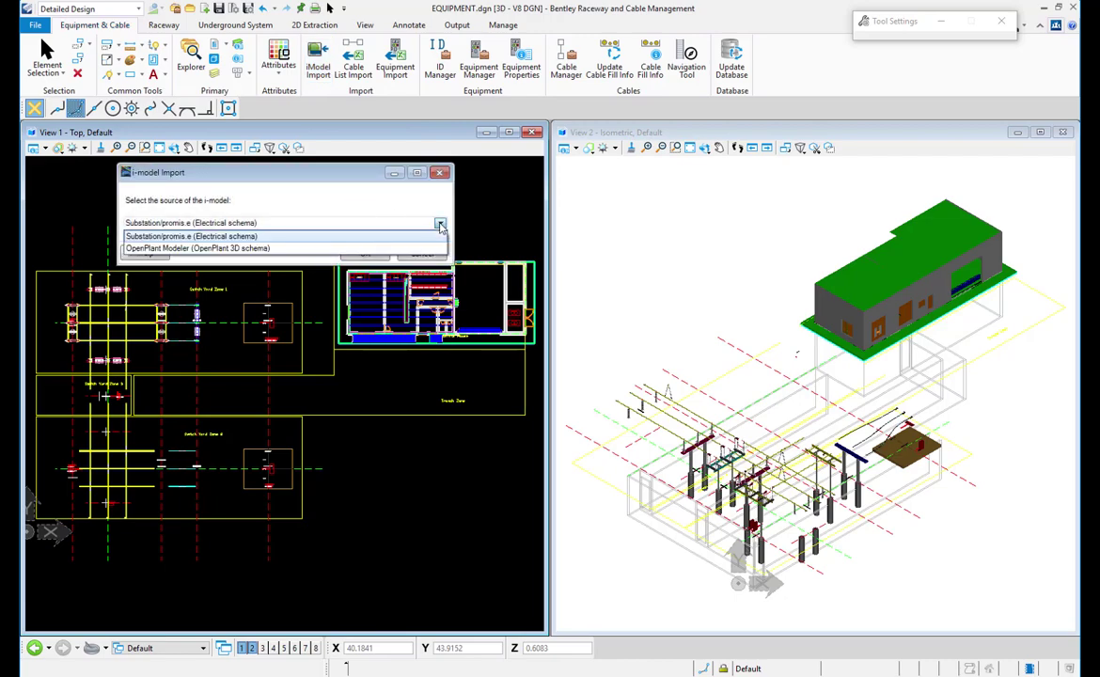
click(433, 236)
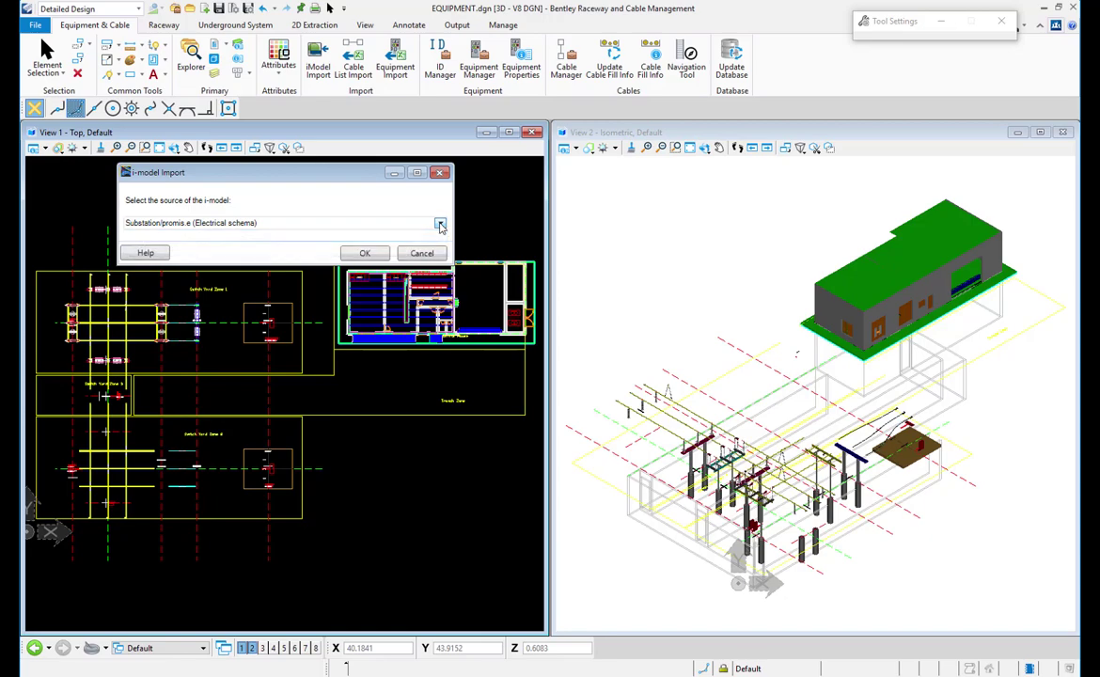
click(367, 254)
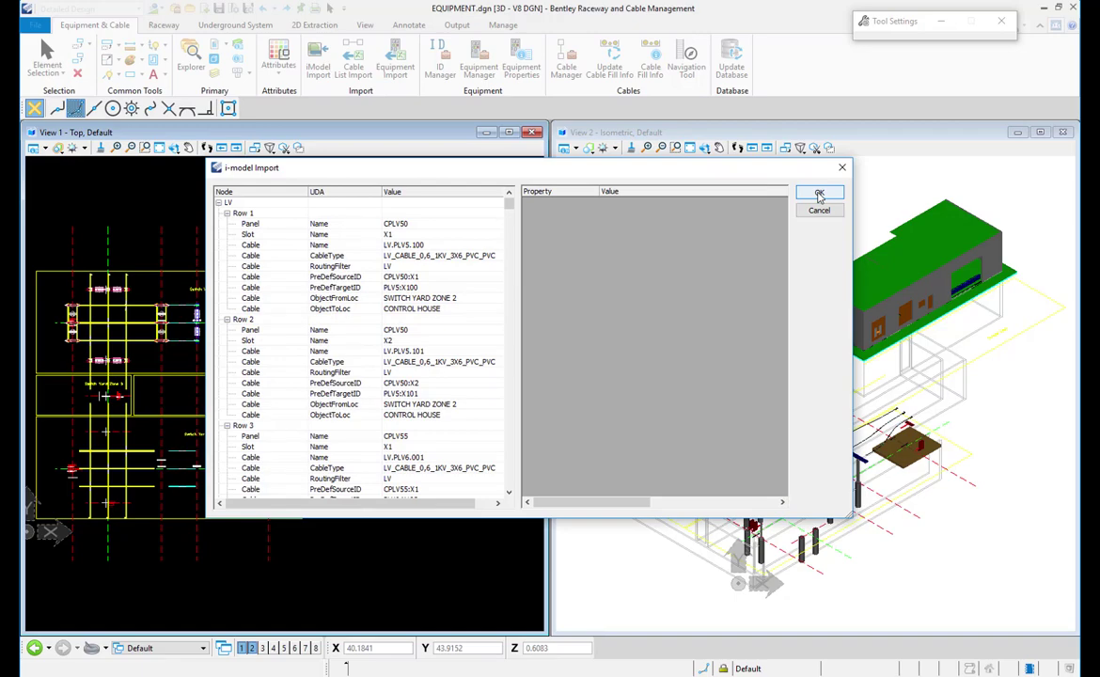
click(819, 194)
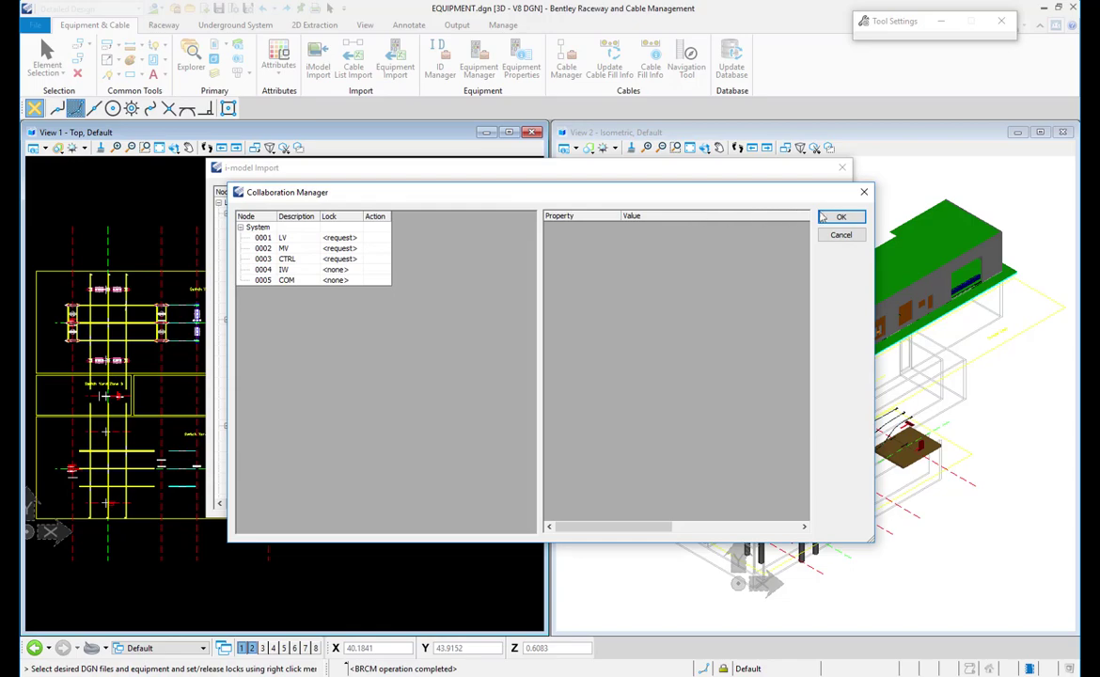
Confirm the LV, MV, CTRL lock requests, accept all added cables and equipment, and finish importing
click(837, 218)
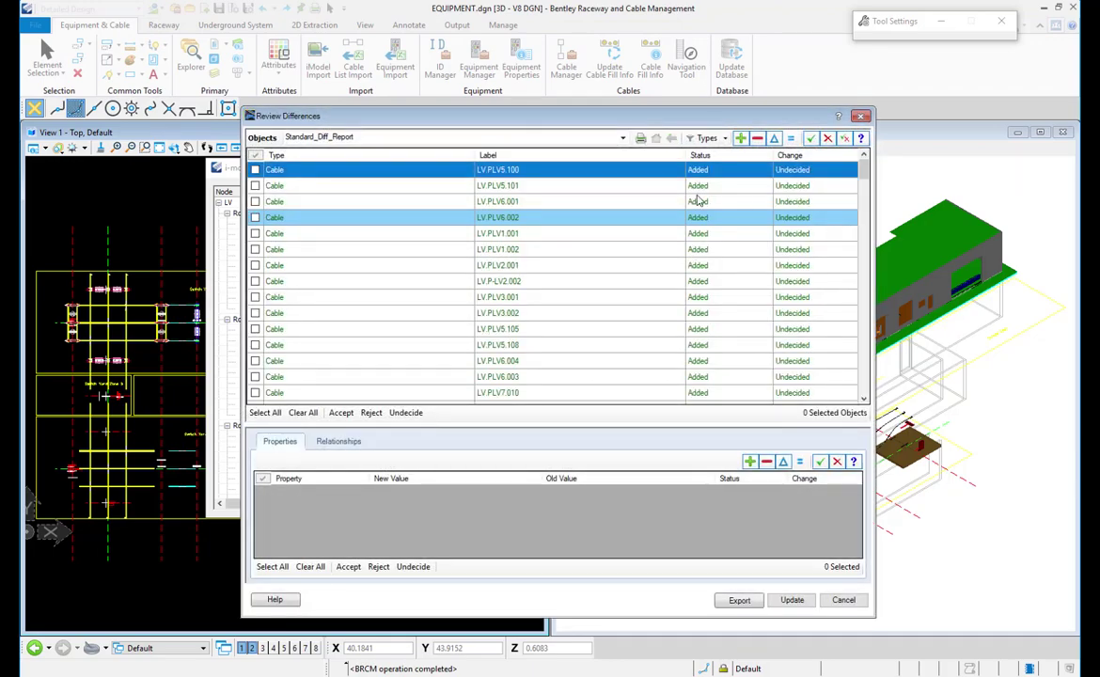
click(273, 414)
click(341, 415)
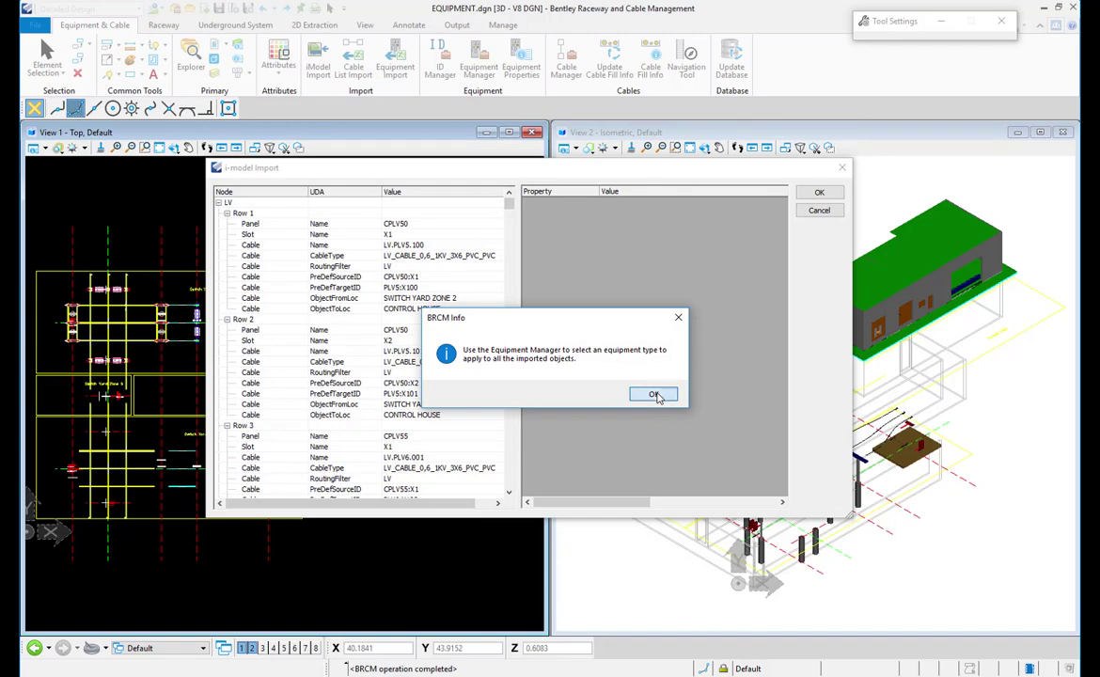
click(656, 395)
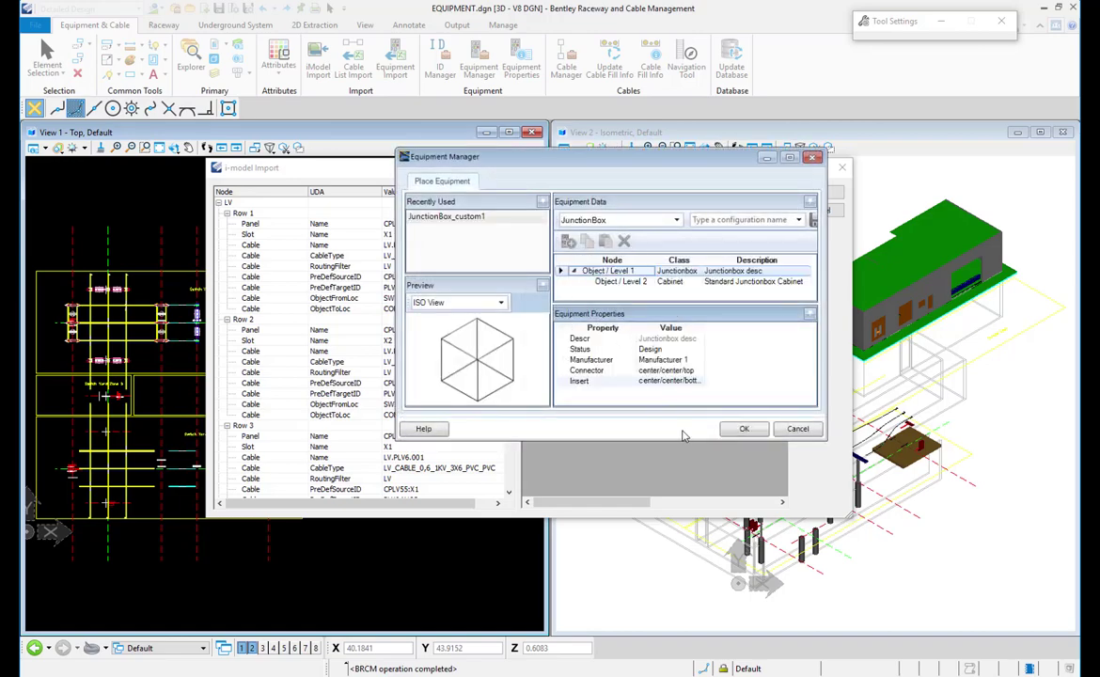
click(745, 431)
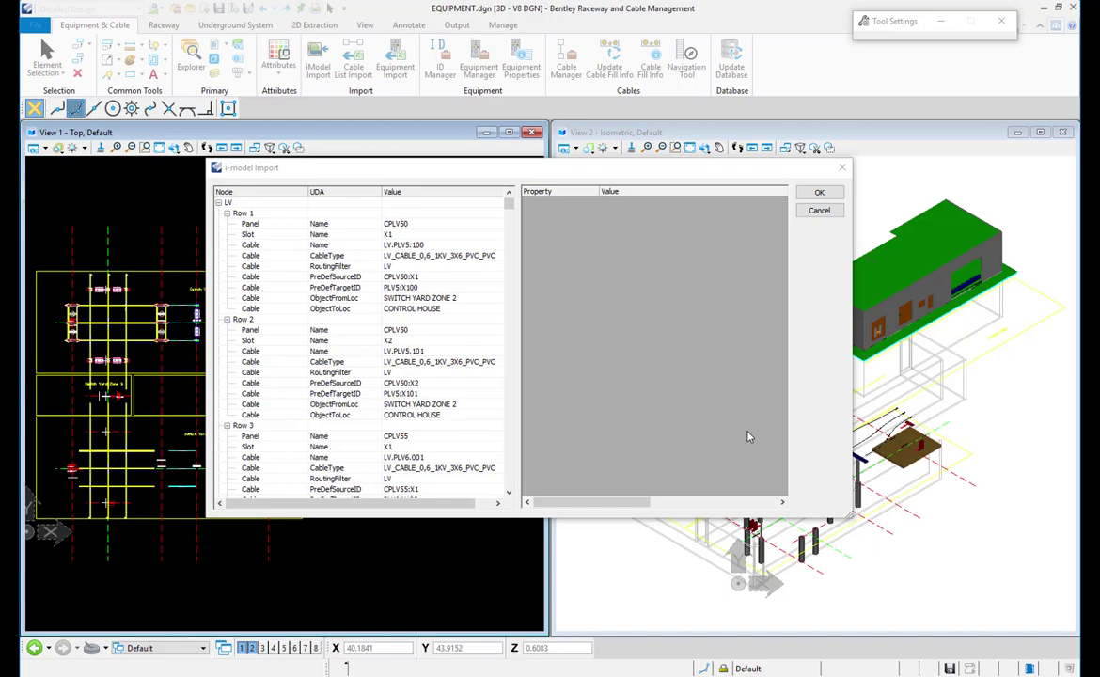
key(Return)
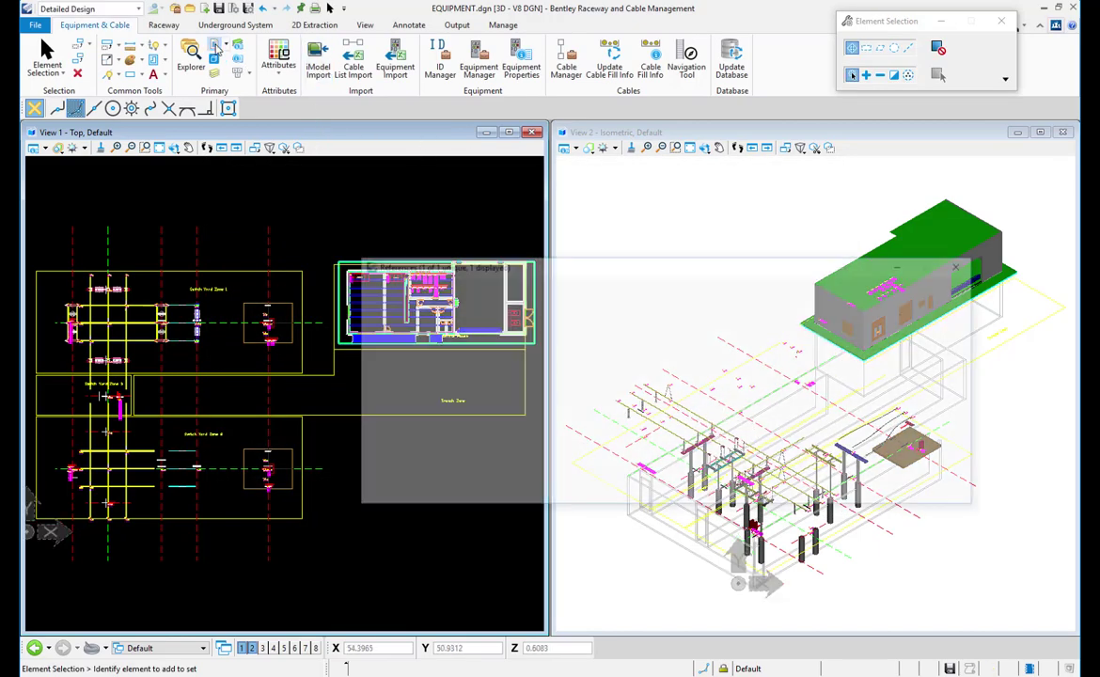
Turn off display of the IMODELEXPORT_SUBSTATION1 reference and zoom View 2 onto the magenta equipment
click(936, 335)
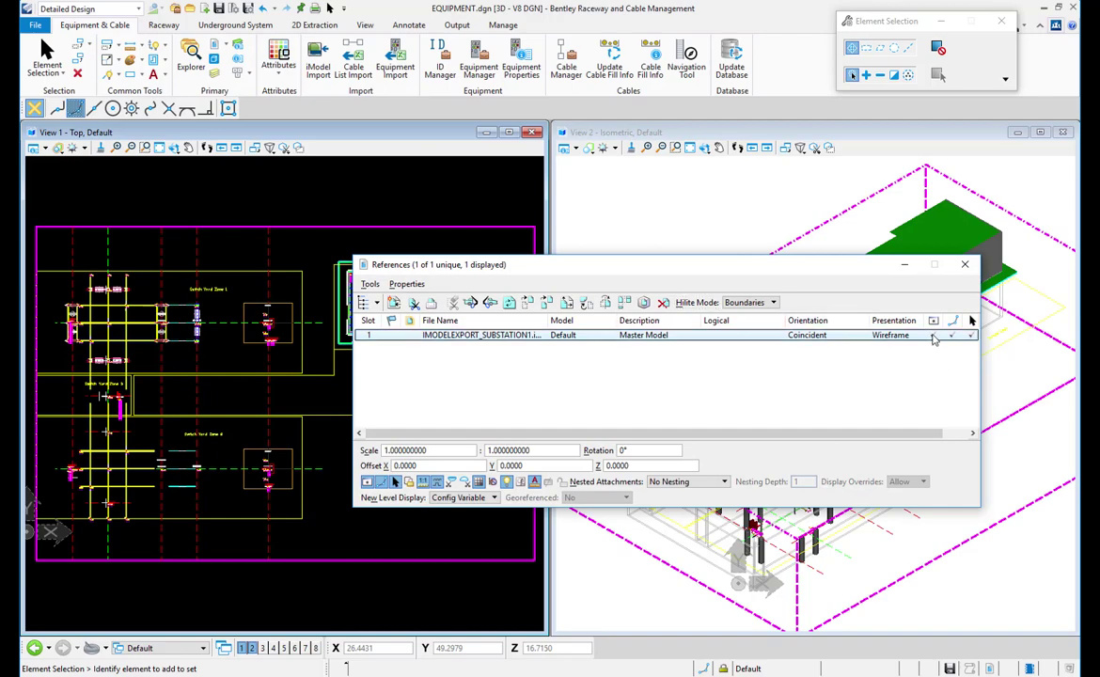
click(936, 334)
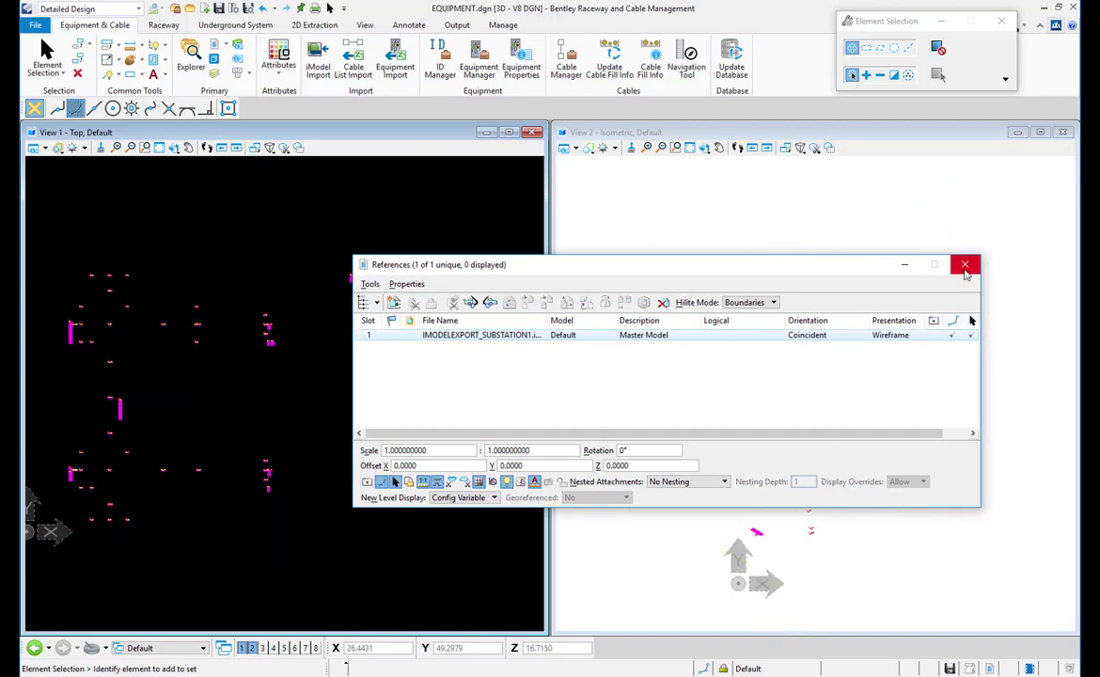
click(965, 264)
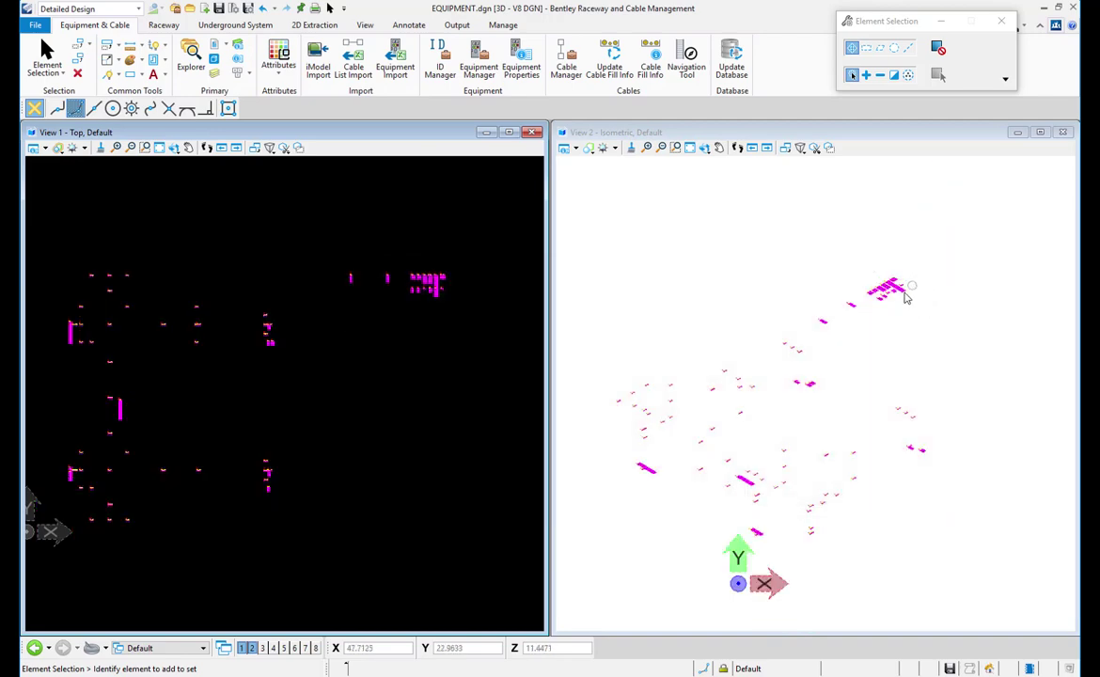
scroll(903, 296, up, 5)
scroll(896, 297, up, 3)
scroll(793, 260, down, 8)
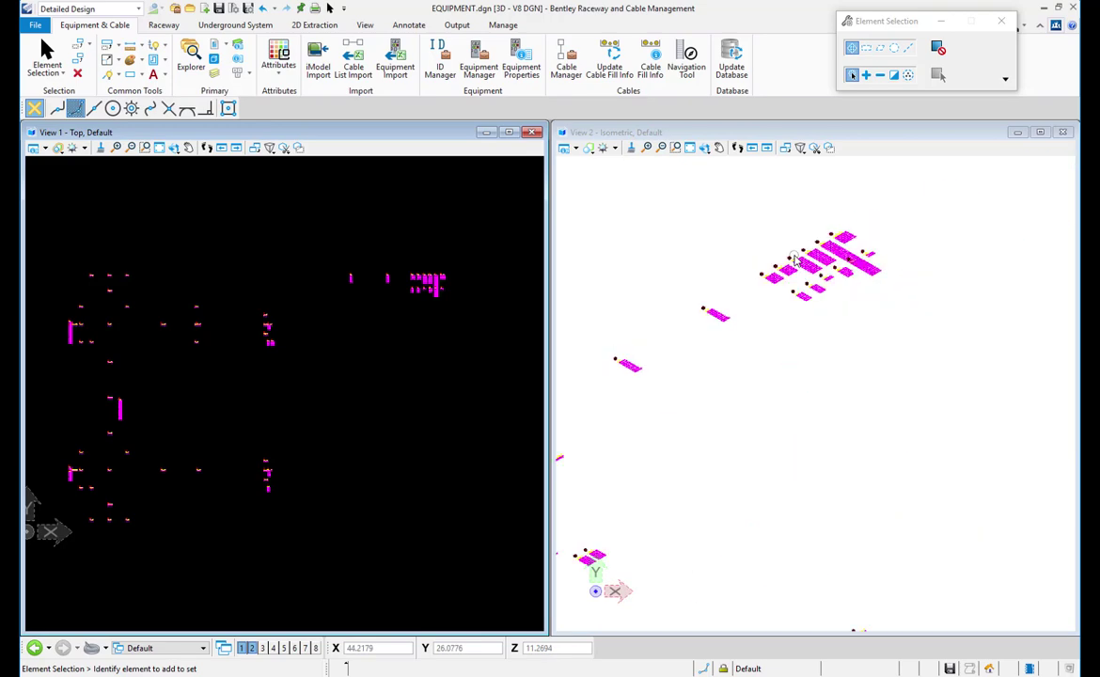
scroll(705, 301, down, 3)
scroll(661, 312, up, 3)
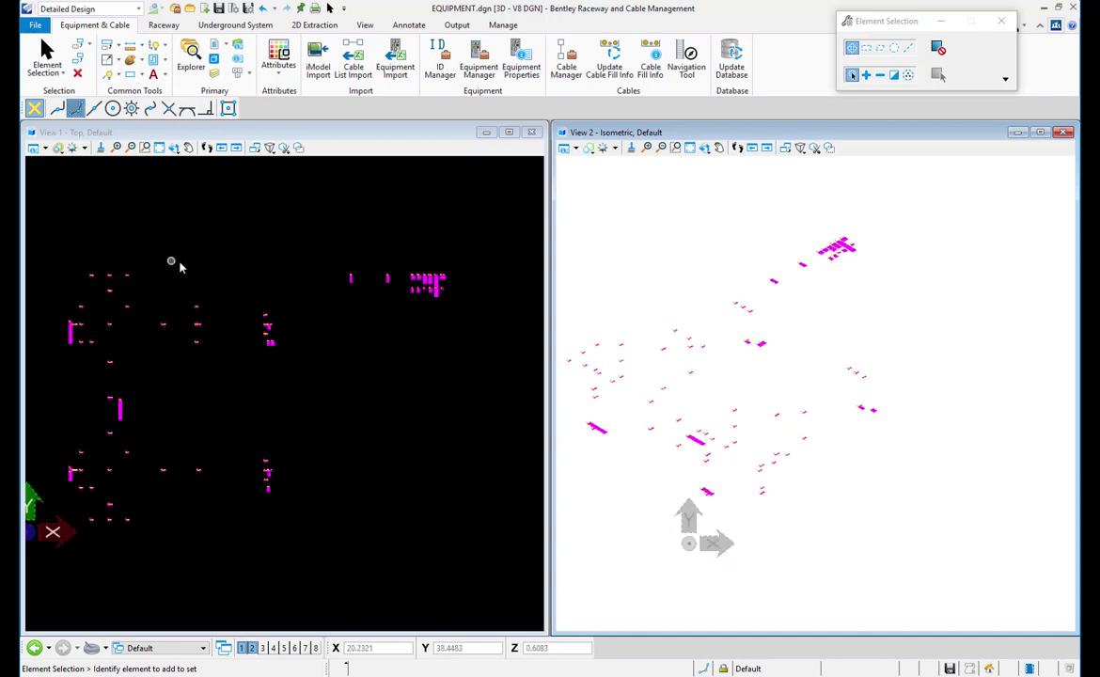
Apply and save the equipment ID edits in ID Manager, then return to the recent files list
click(440, 58)
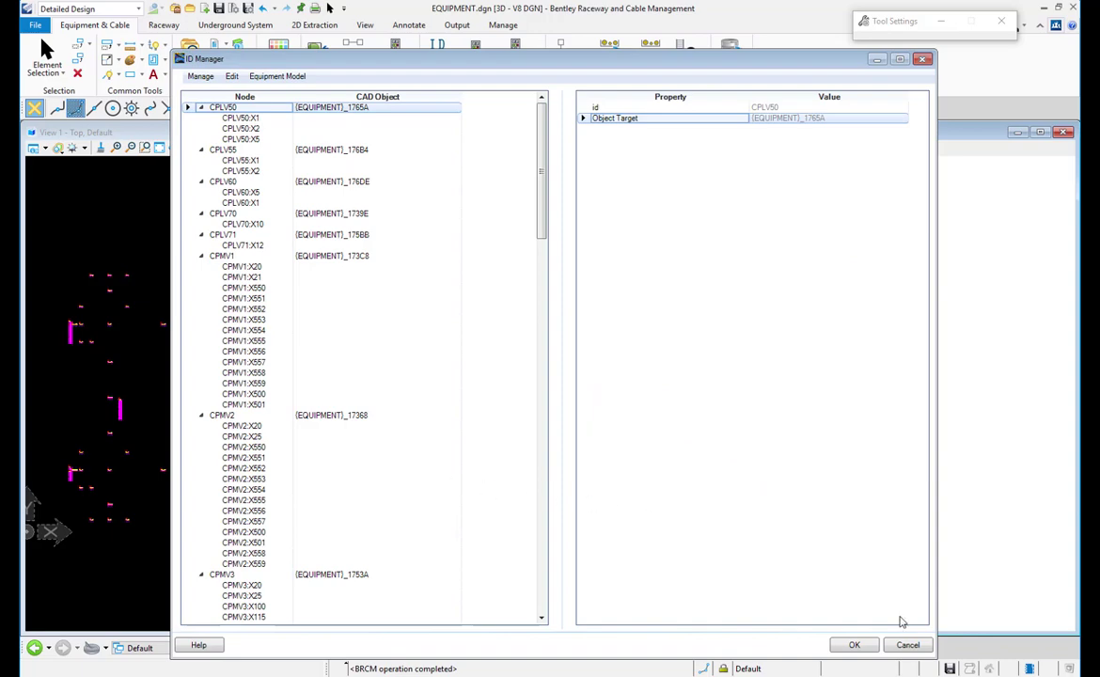
click(854, 646)
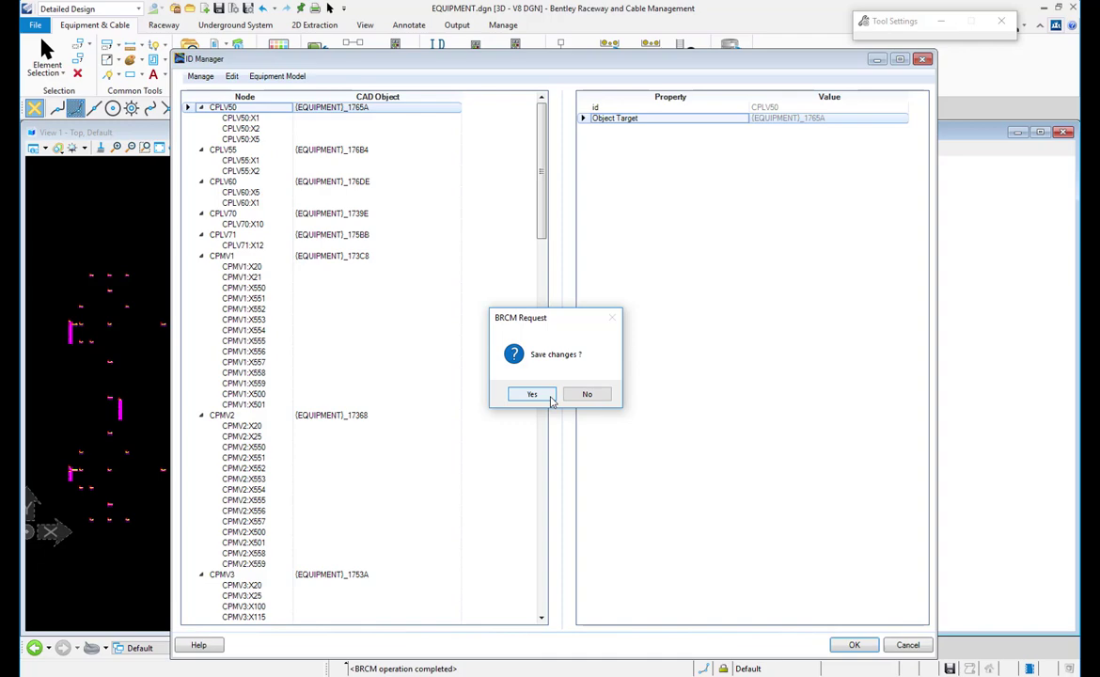
click(551, 398)
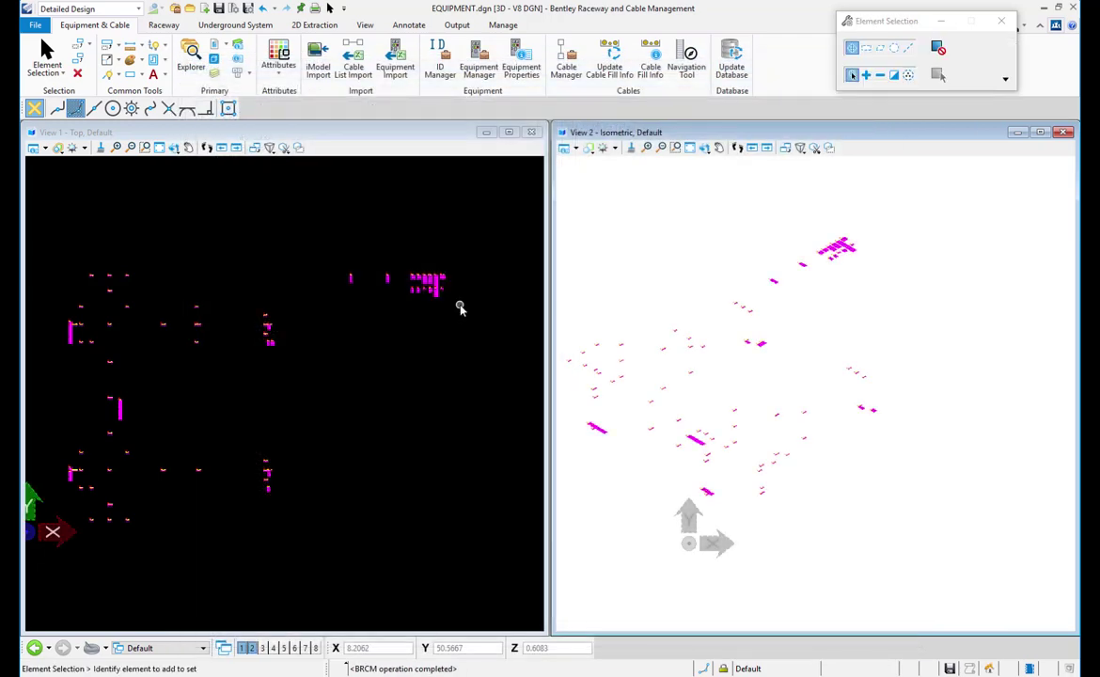
click(35, 25)
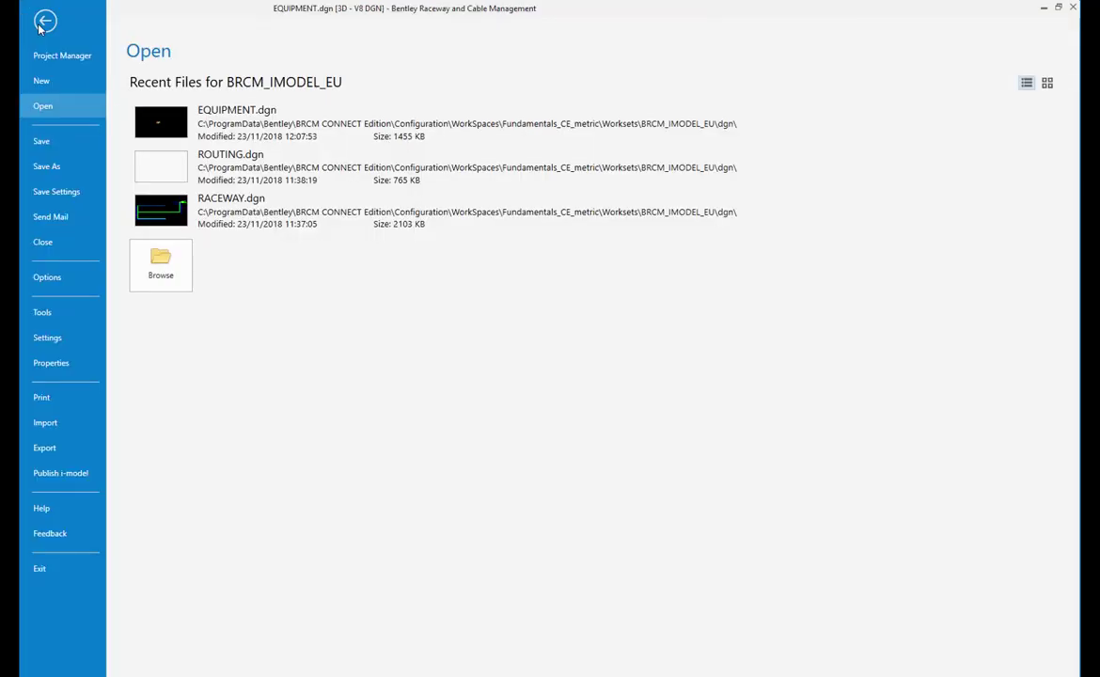
Open RACEWAY.dgn, updating the database with equipment changes, then open ROUTING.dgn
click(169, 209)
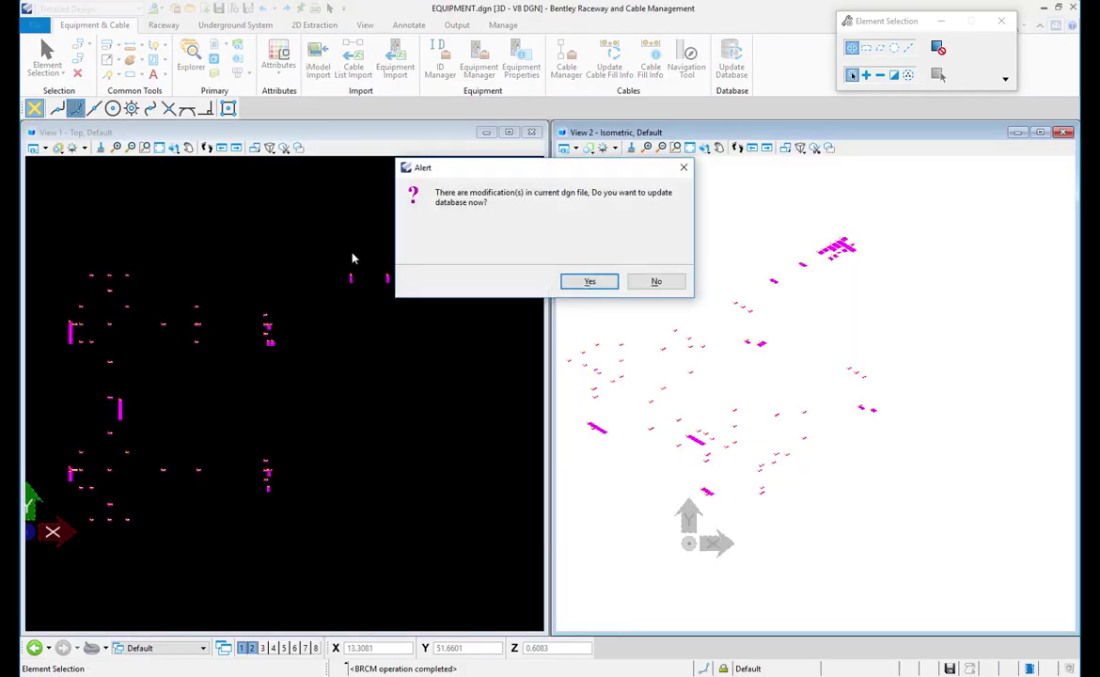
click(585, 282)
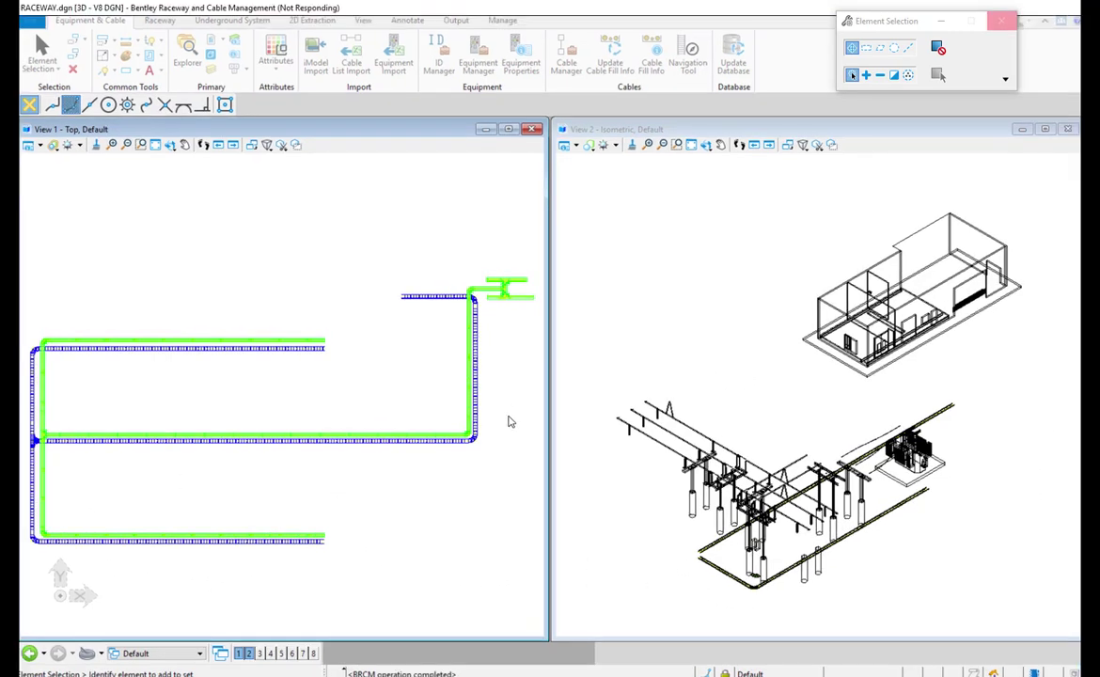
click(35, 26)
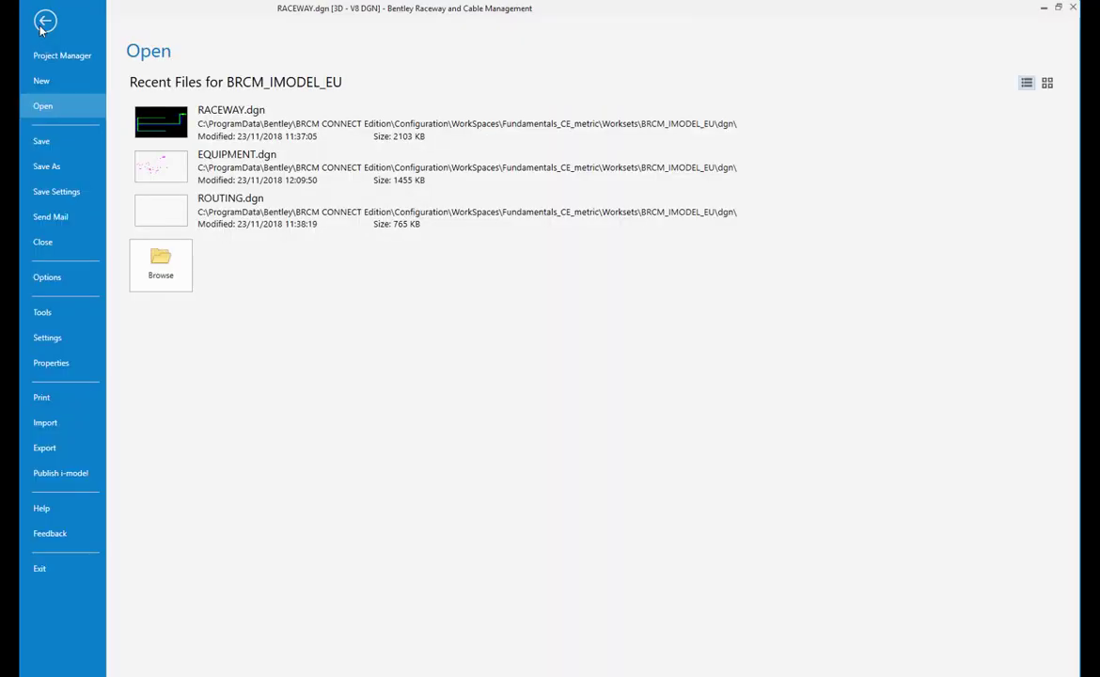
click(189, 202)
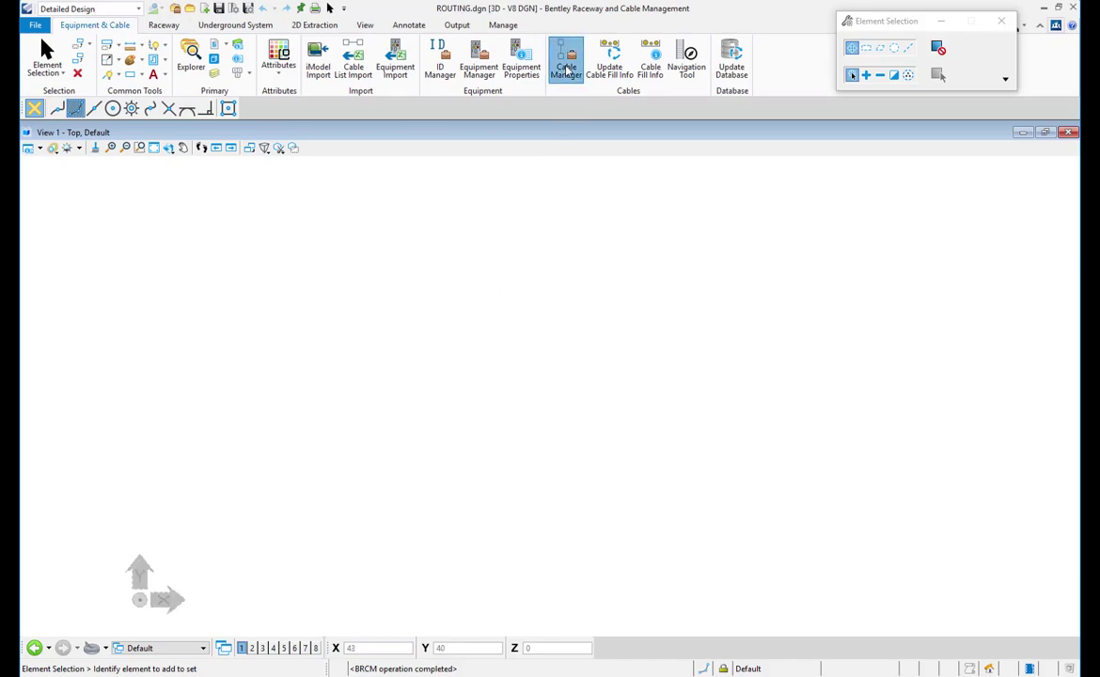
Select every cable in Cable Manager and show their routing jobs in Routing Manager
click(567, 70)
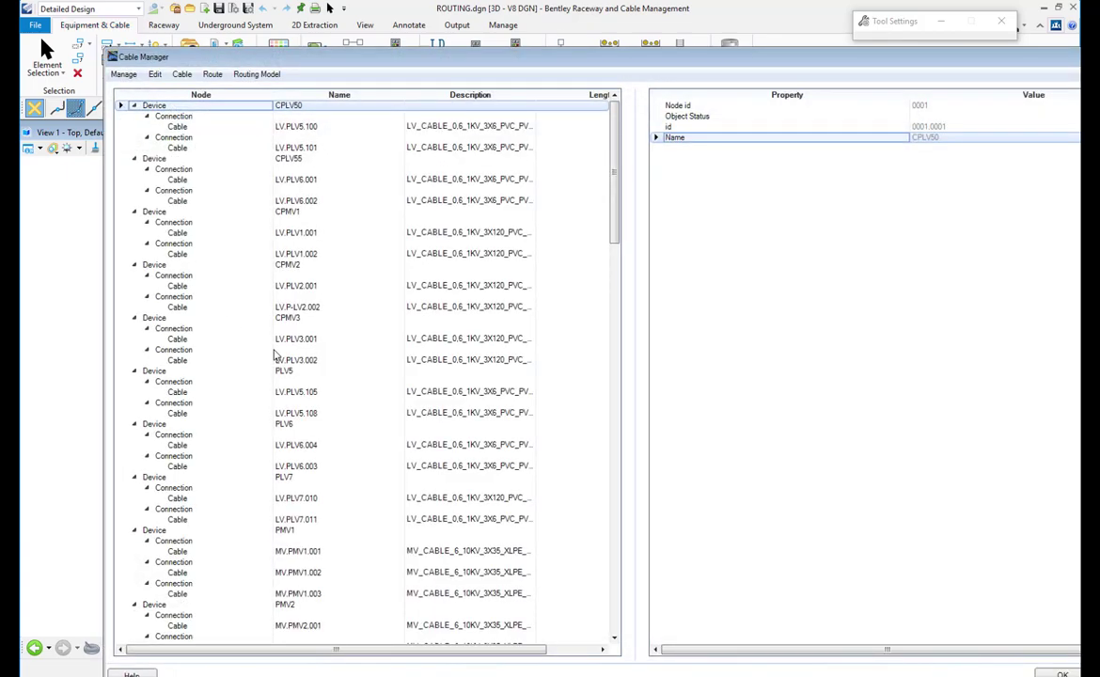
right_click(331, 178)
click(362, 184)
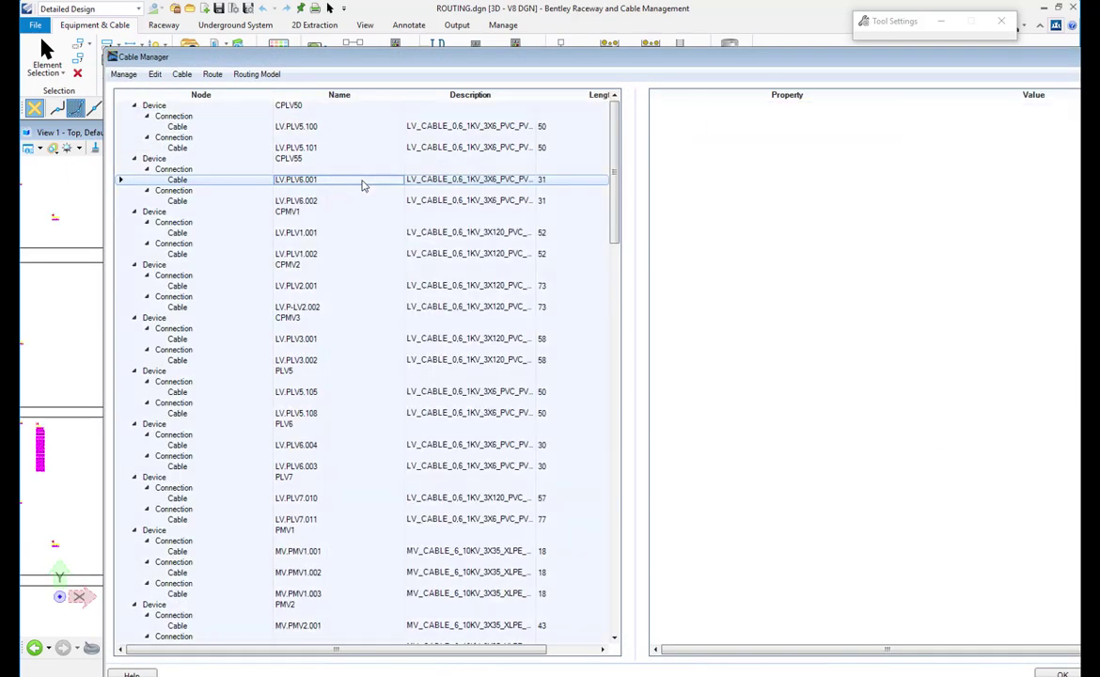
right_click(363, 183)
click(431, 299)
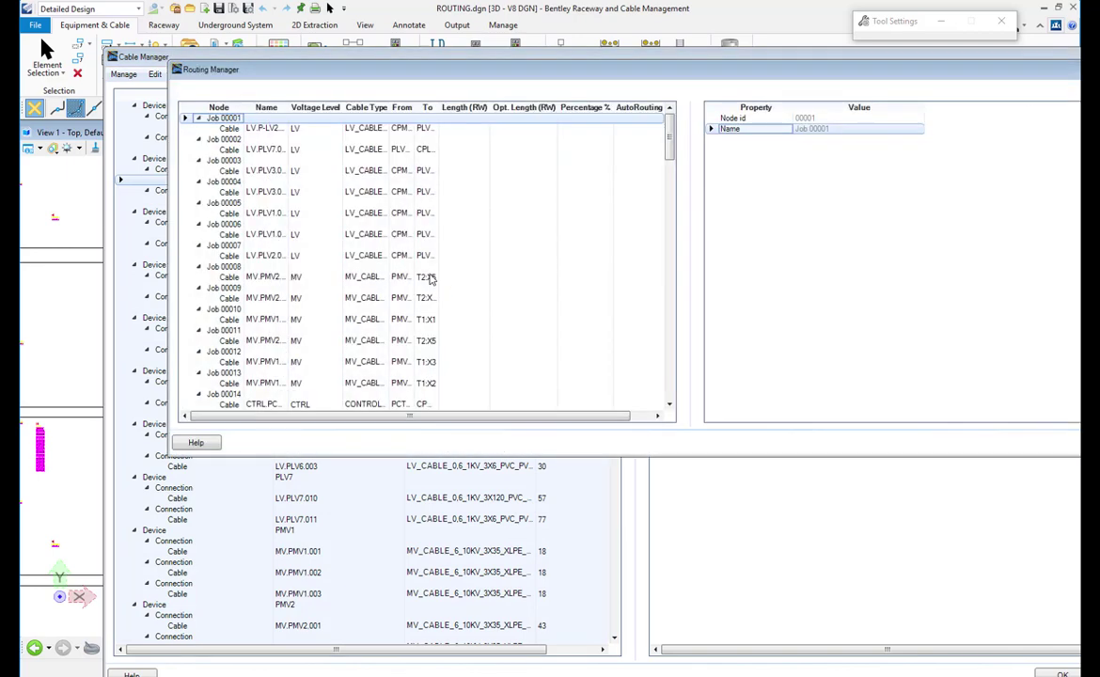
Auto-route all 86 cable jobs to 100.00% success and close Routing Manager
right_click(429, 278)
click(450, 320)
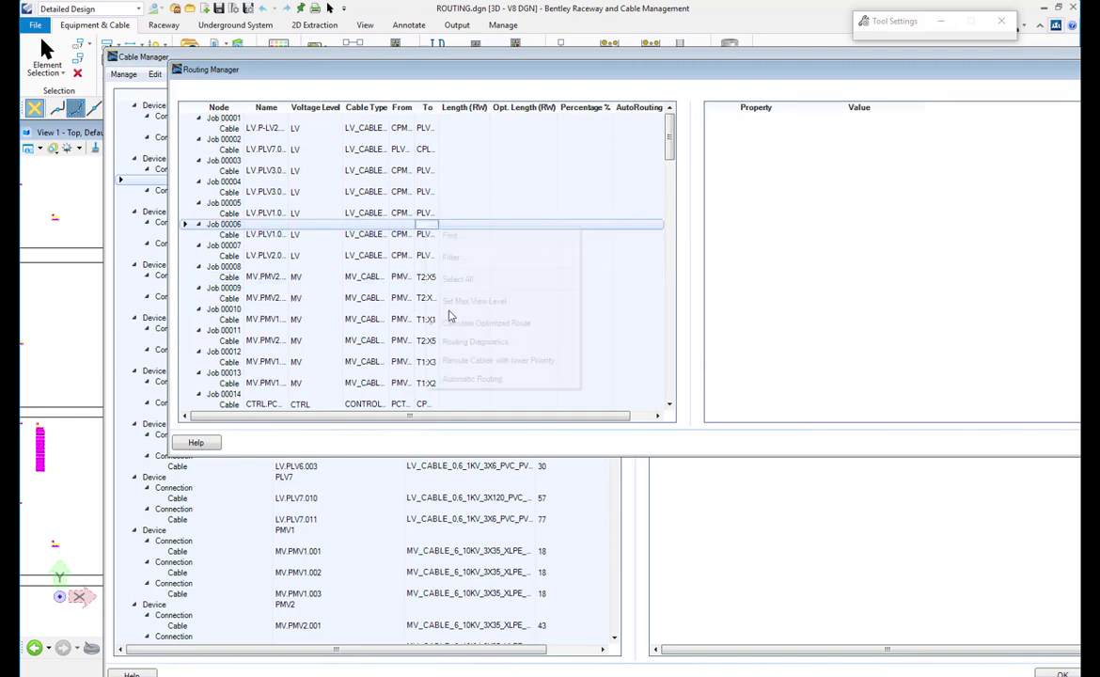
click(472, 379)
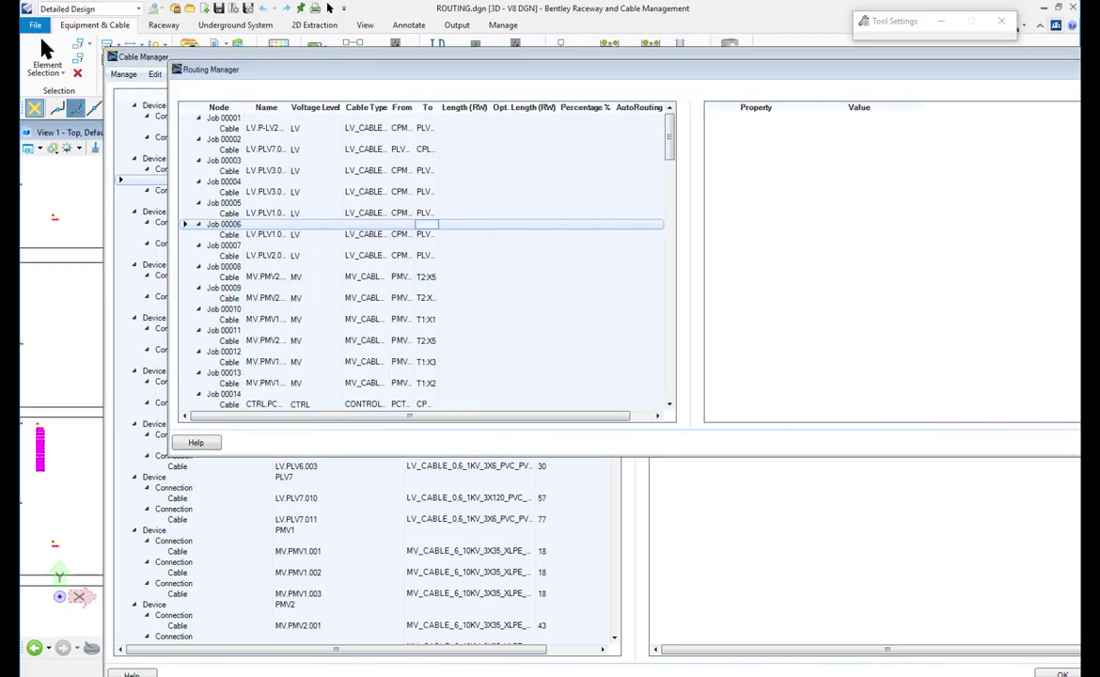
click(453, 376)
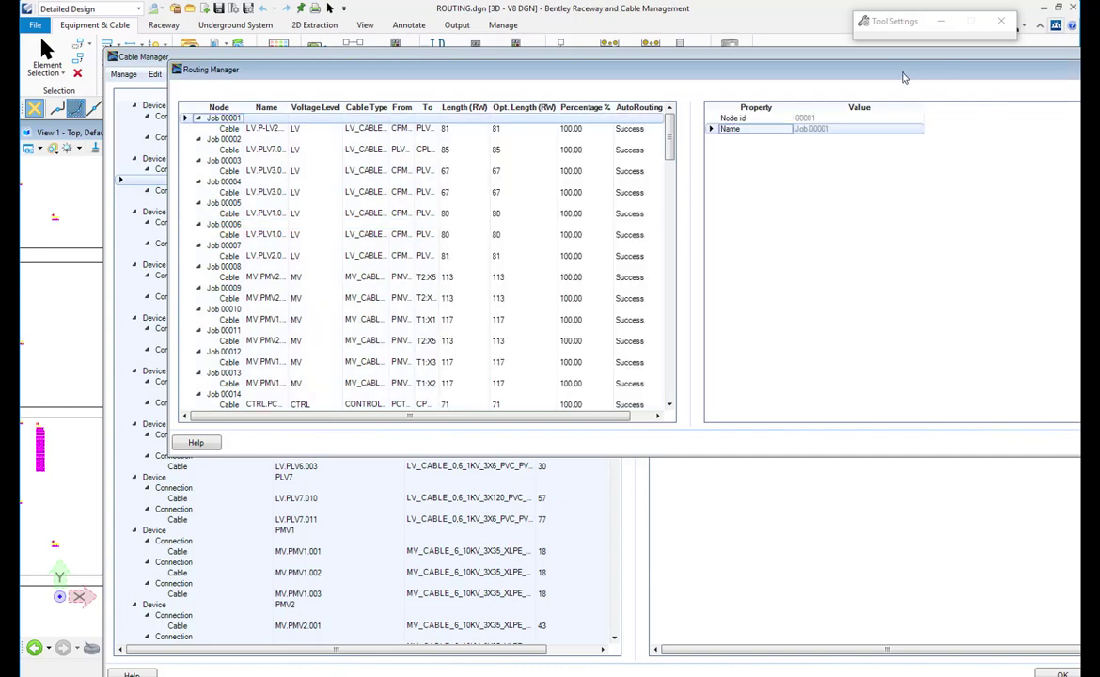
drag(903, 77, 828, 82)
drag(948, 84, 829, 93)
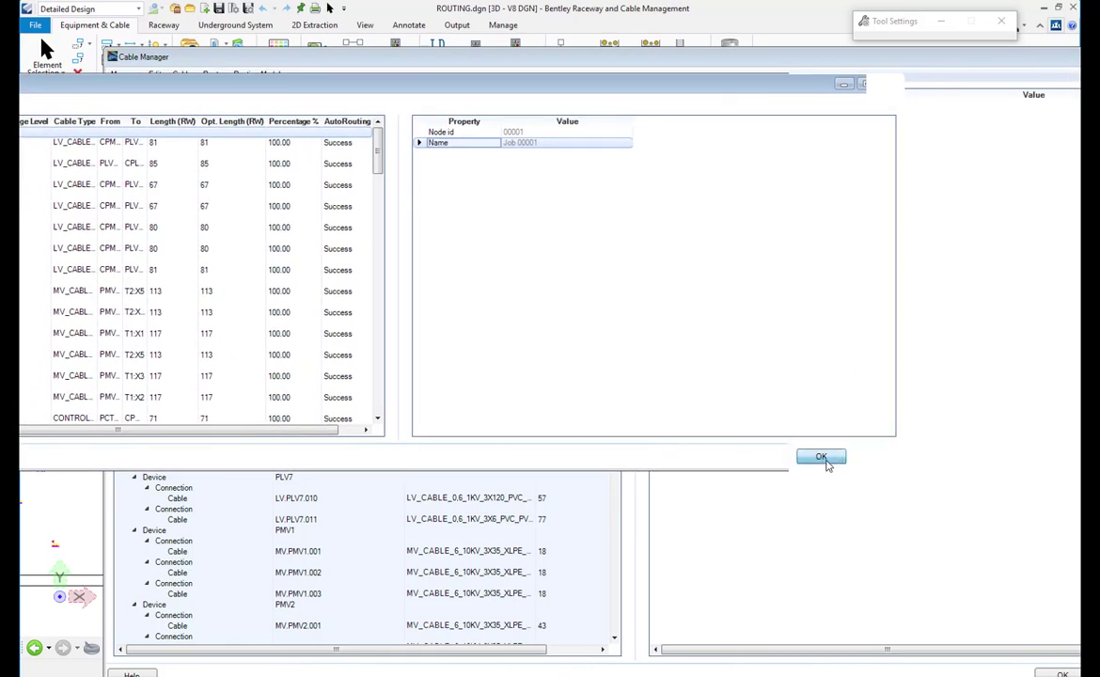
click(821, 458)
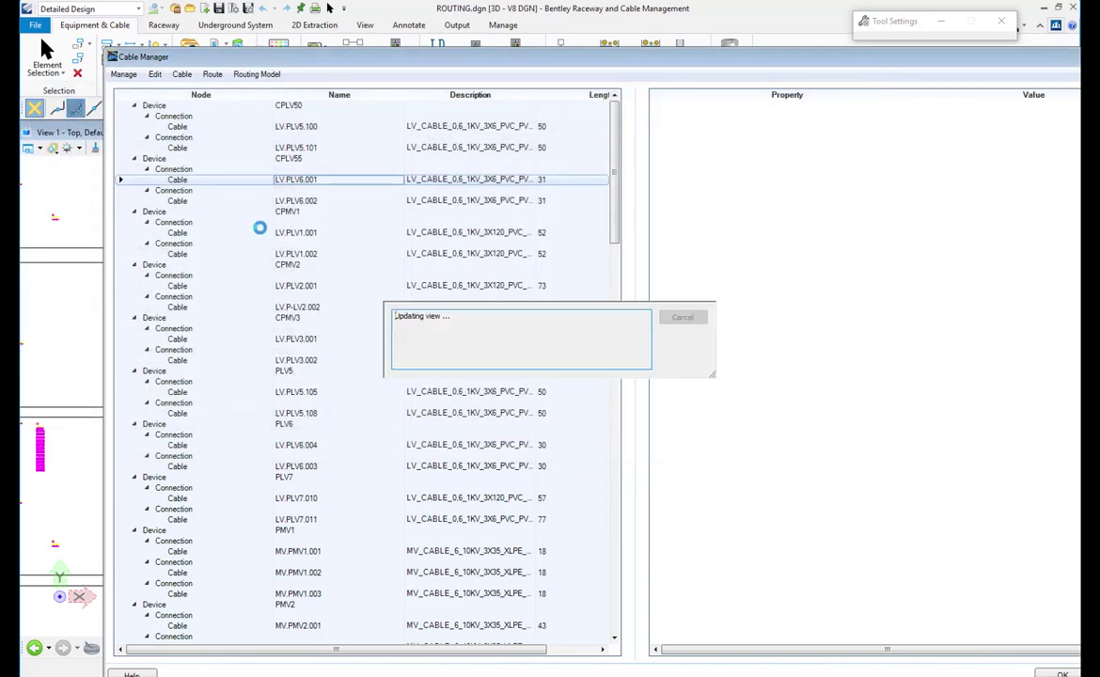
Visualize cable LV.PLV5.100's route, then save and refresh the routing model
right_click(254, 135)
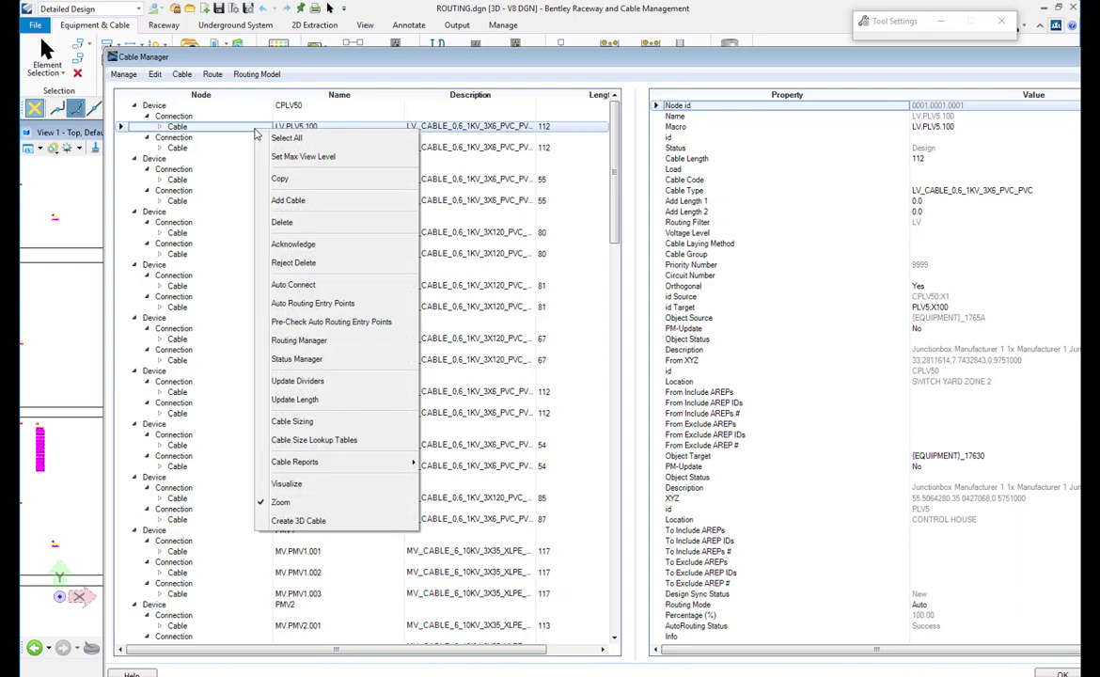
click(318, 489)
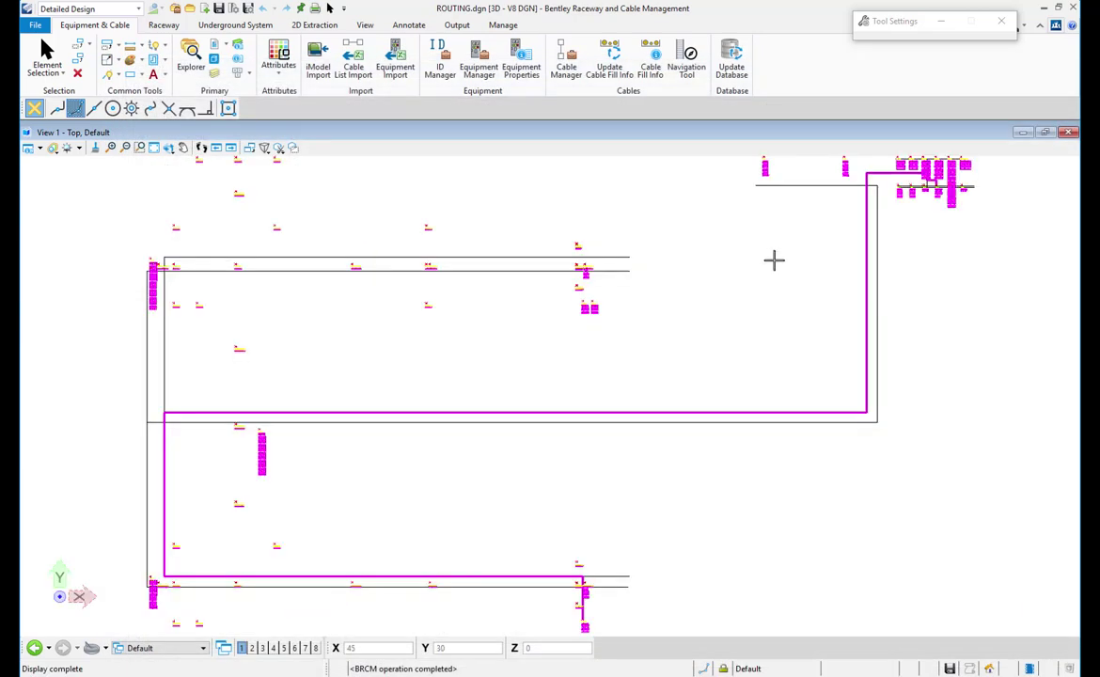
click(264, 78)
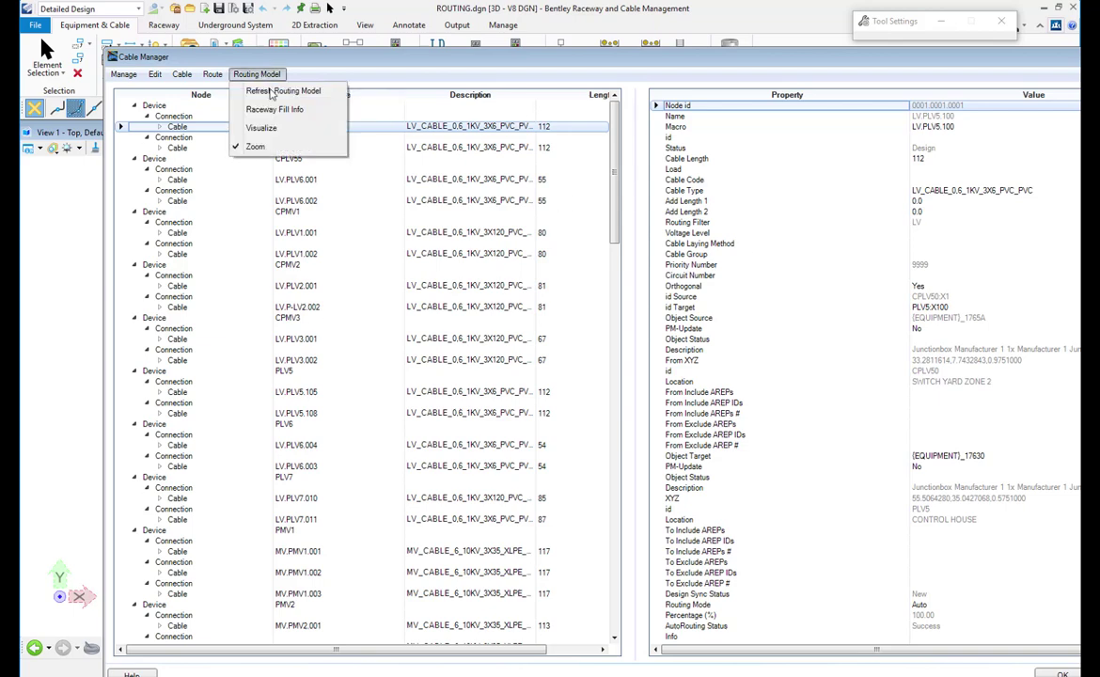
click(287, 109)
click(531, 394)
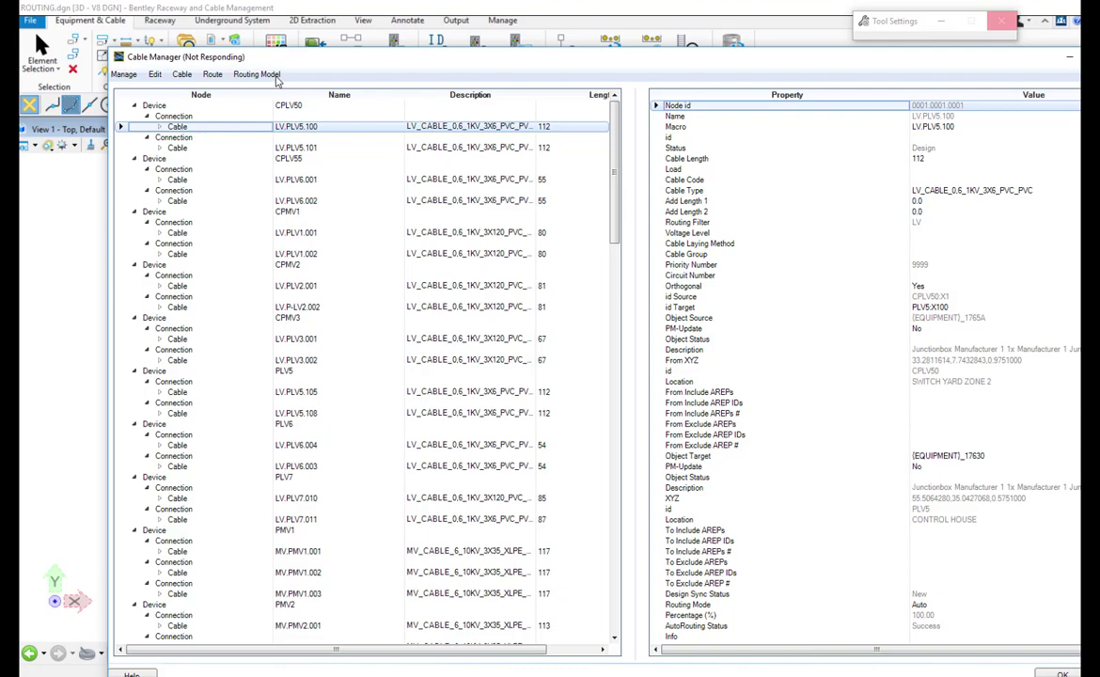
Start the Raceway Fill Info check from the Routing Model options
click(276, 77)
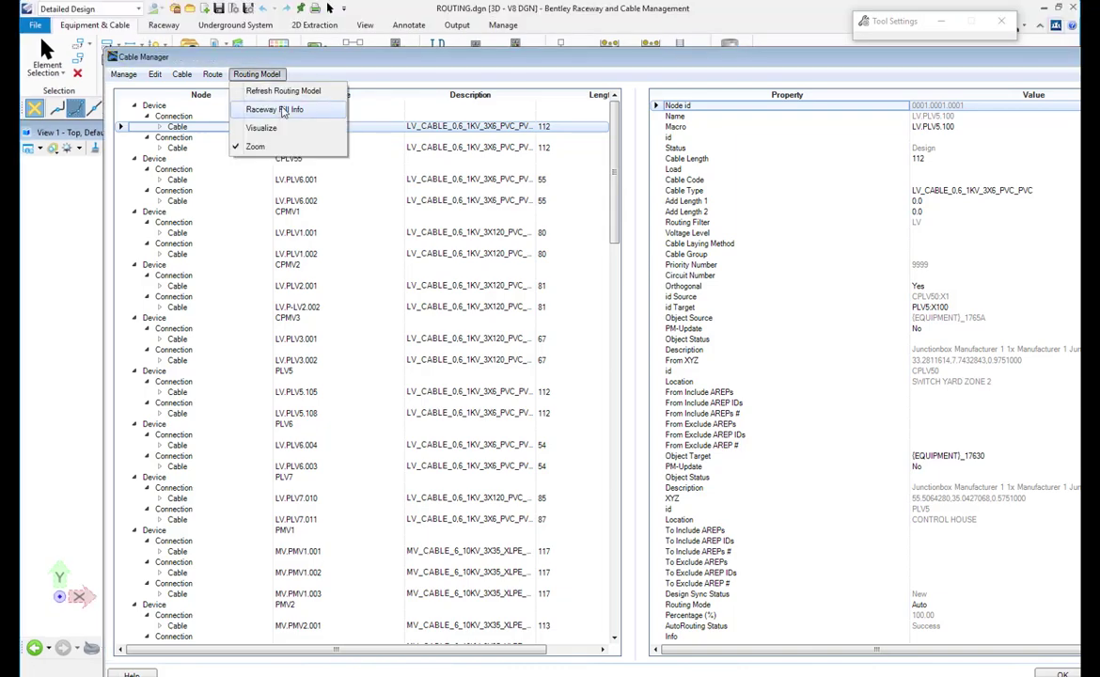
click(282, 110)
scroll(879, 313, up, 5)
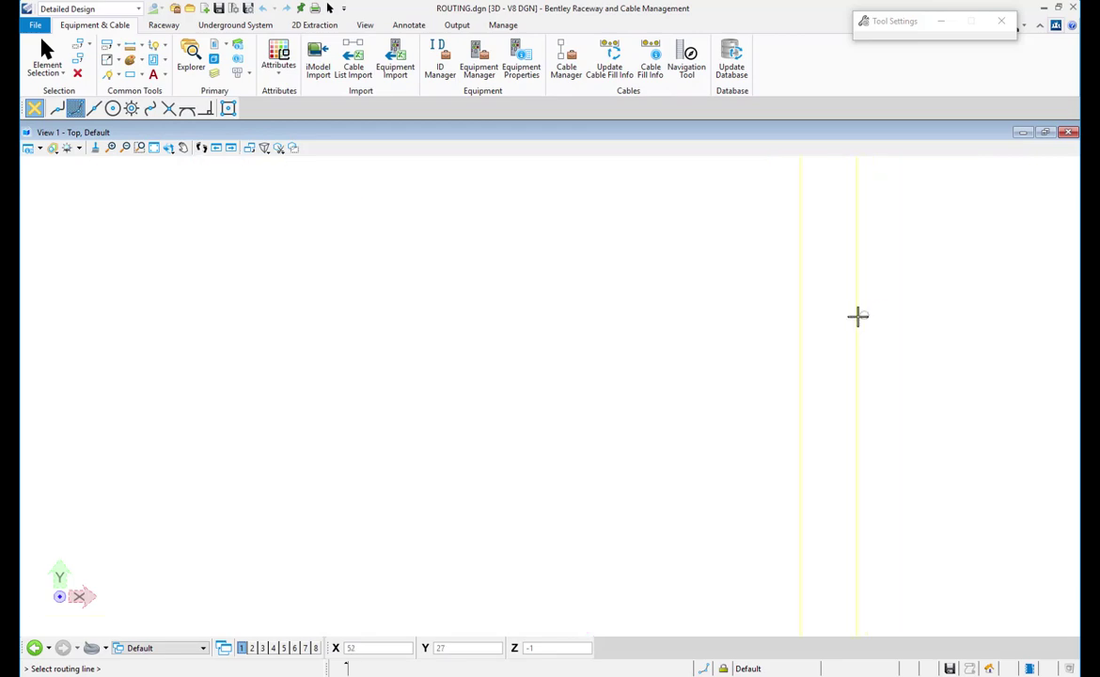
Check the 400/110 raceway's fill (six MV cables, 82.9% filled), then cancel back to the cable list
click(858, 316)
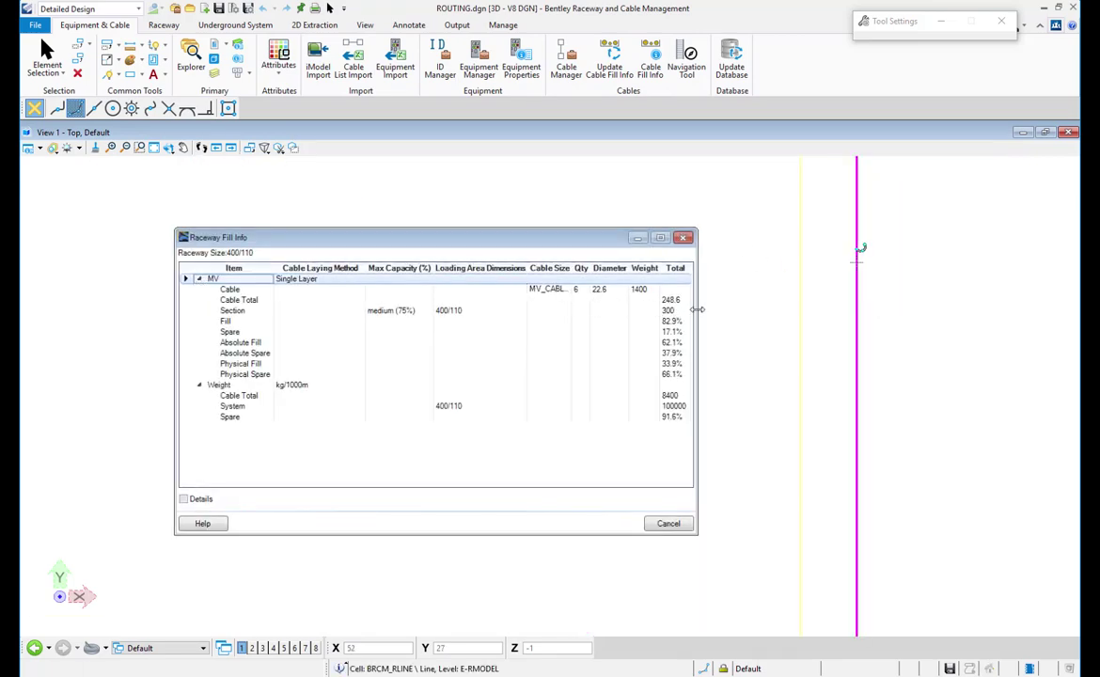
drag(699, 312, 716, 312)
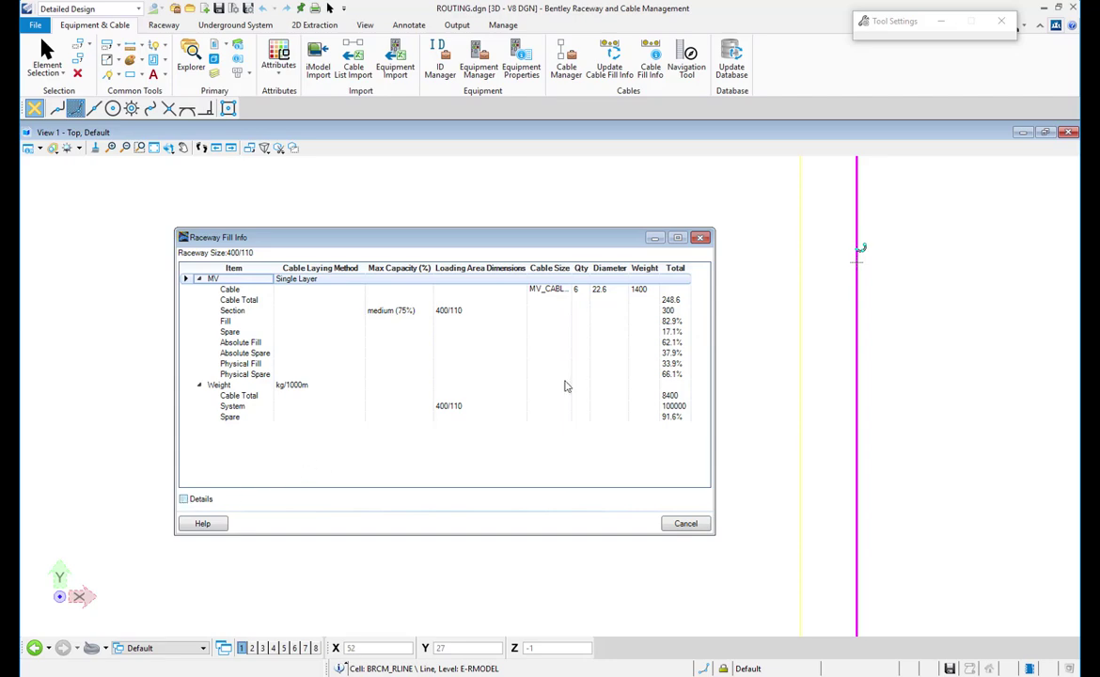
click(683, 524)
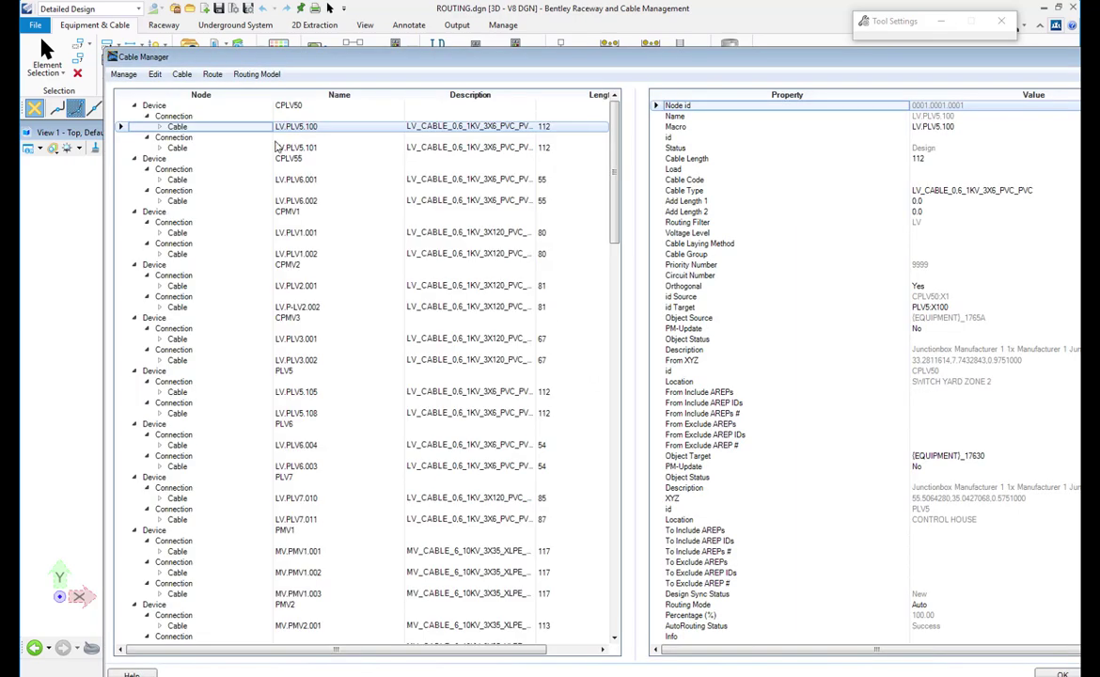
Create 3D cables for device CPLV55 from the Cable Manager list
right_click(278, 147)
click(322, 157)
right_click(324, 158)
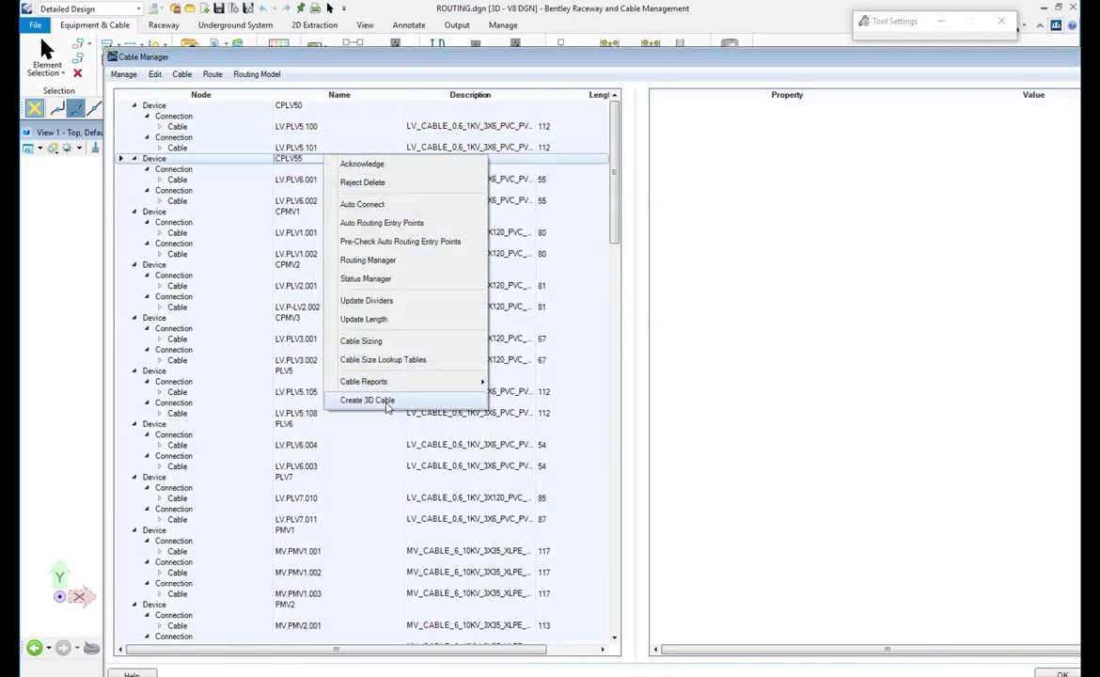
click(398, 403)
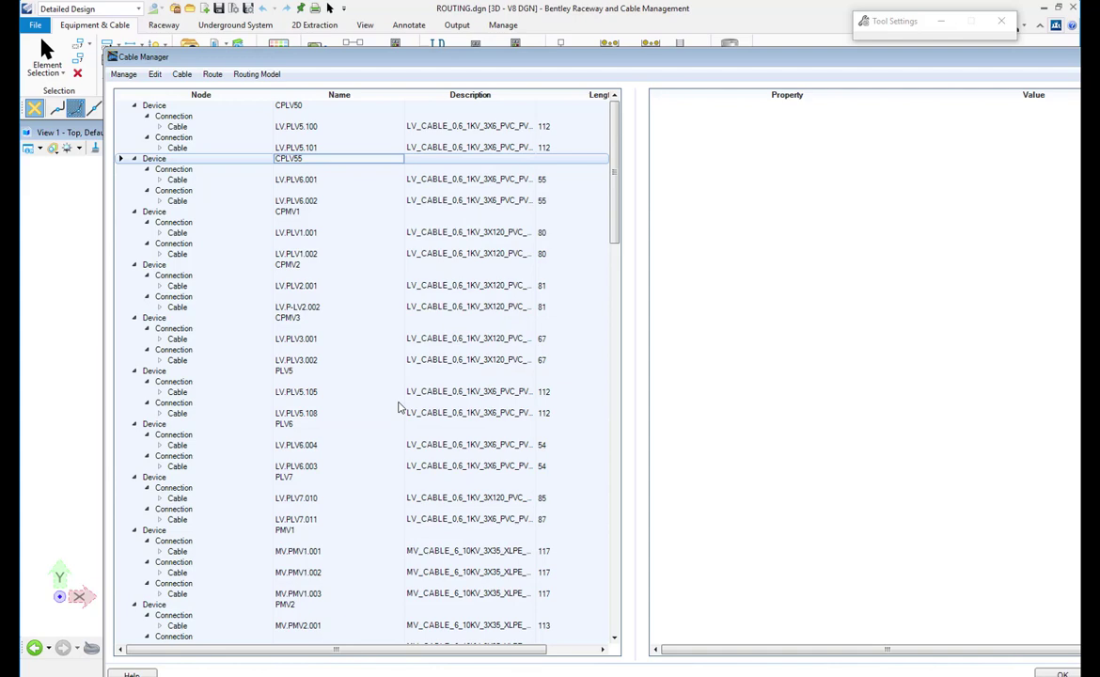
Close the Cable Manager and zoom out to the full routing layout in View 1
click(267, 109)
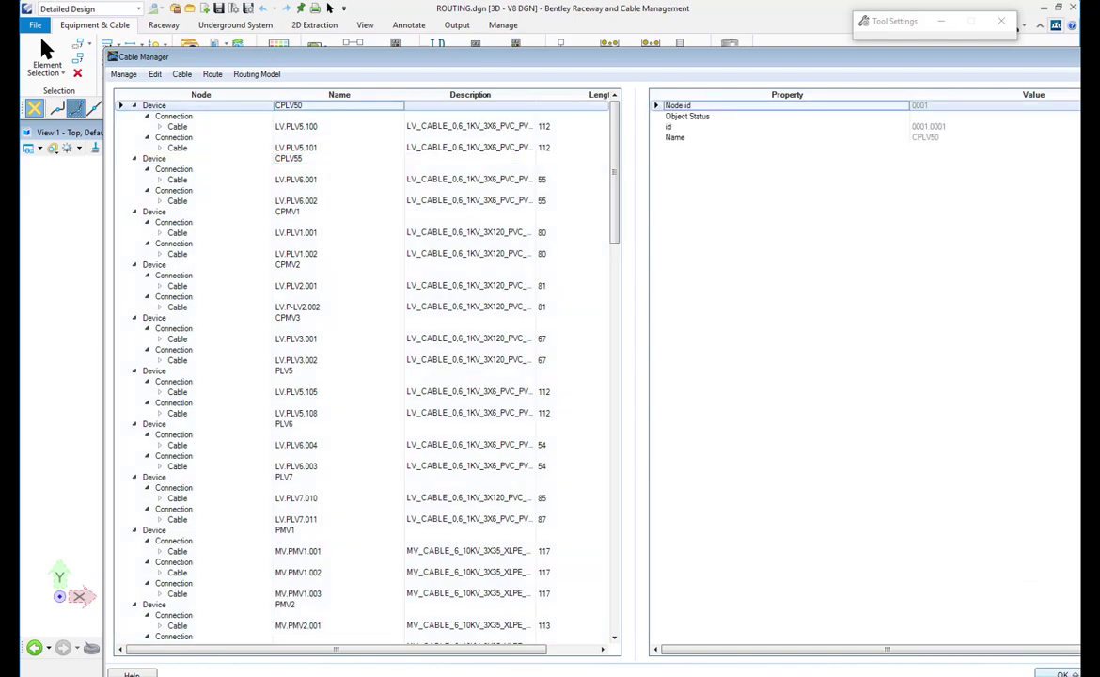
click(1057, 673)
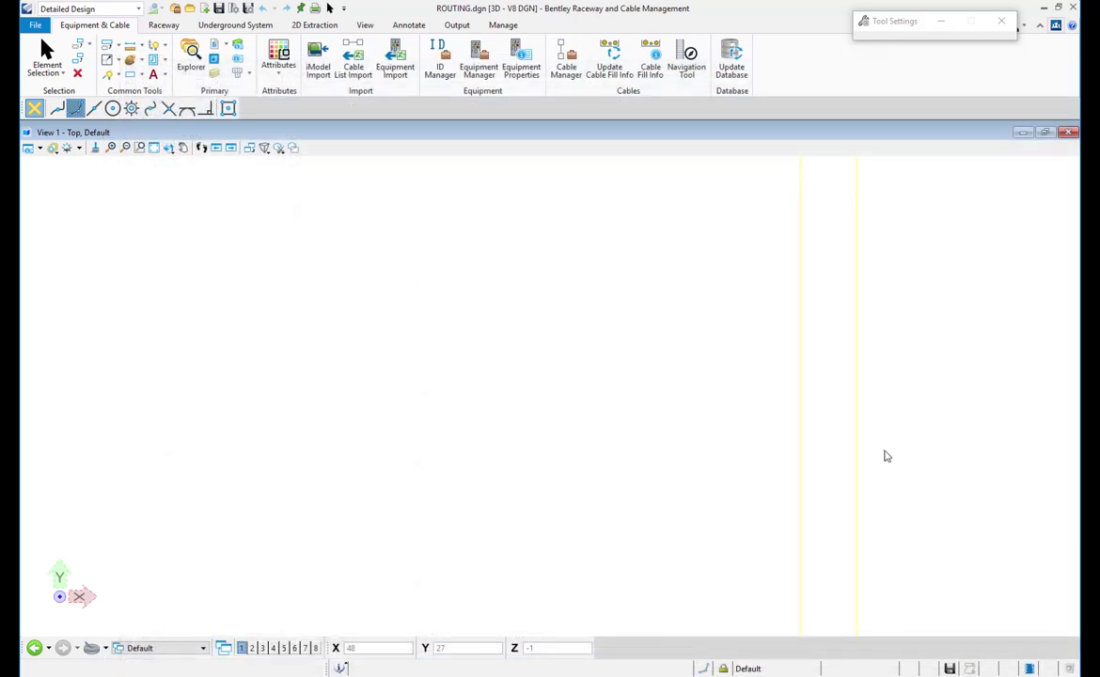
scroll(872, 458, down, 5)
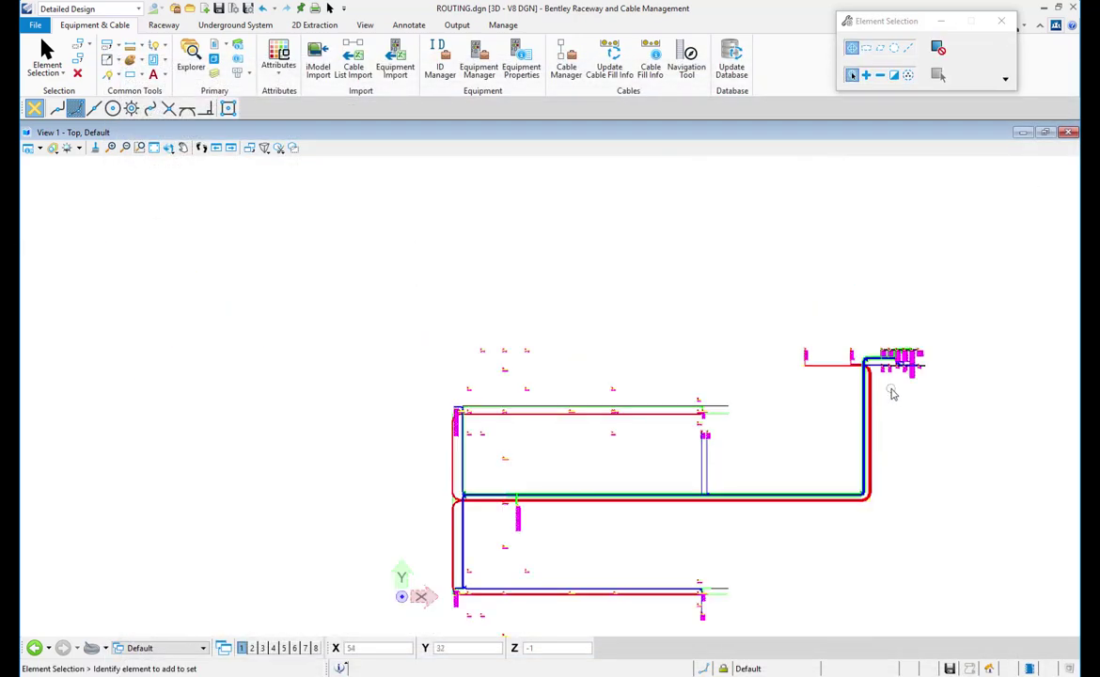
Rotate View 1 to the isometric orientation
scroll(889, 388, up, 2)
click(166, 149)
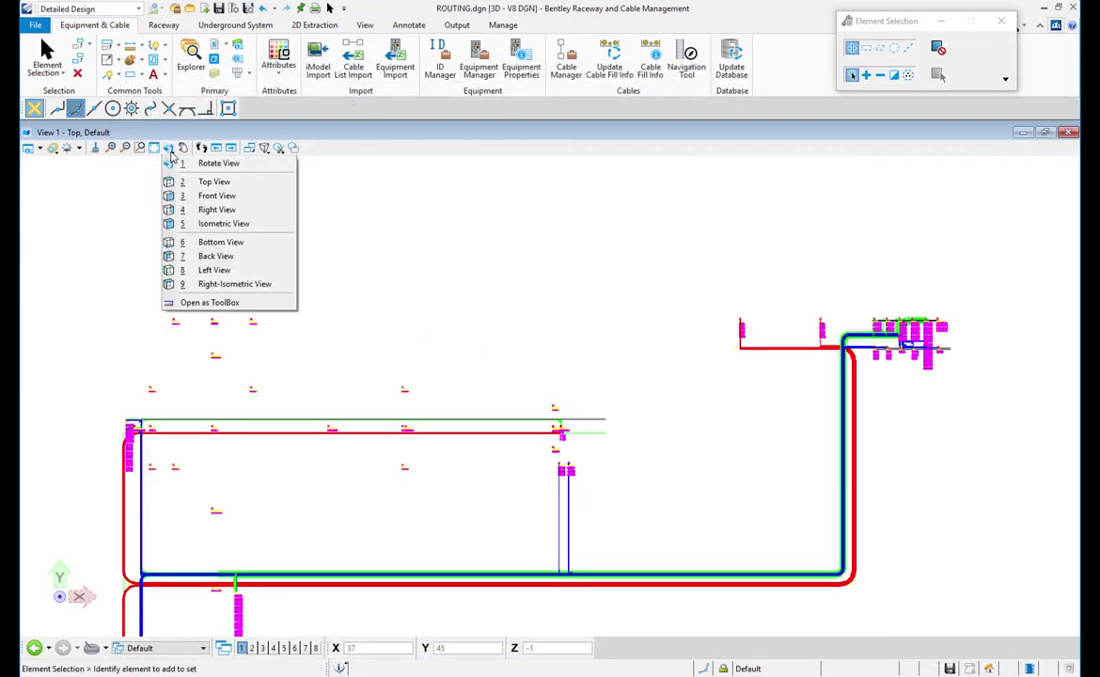
click(215, 205)
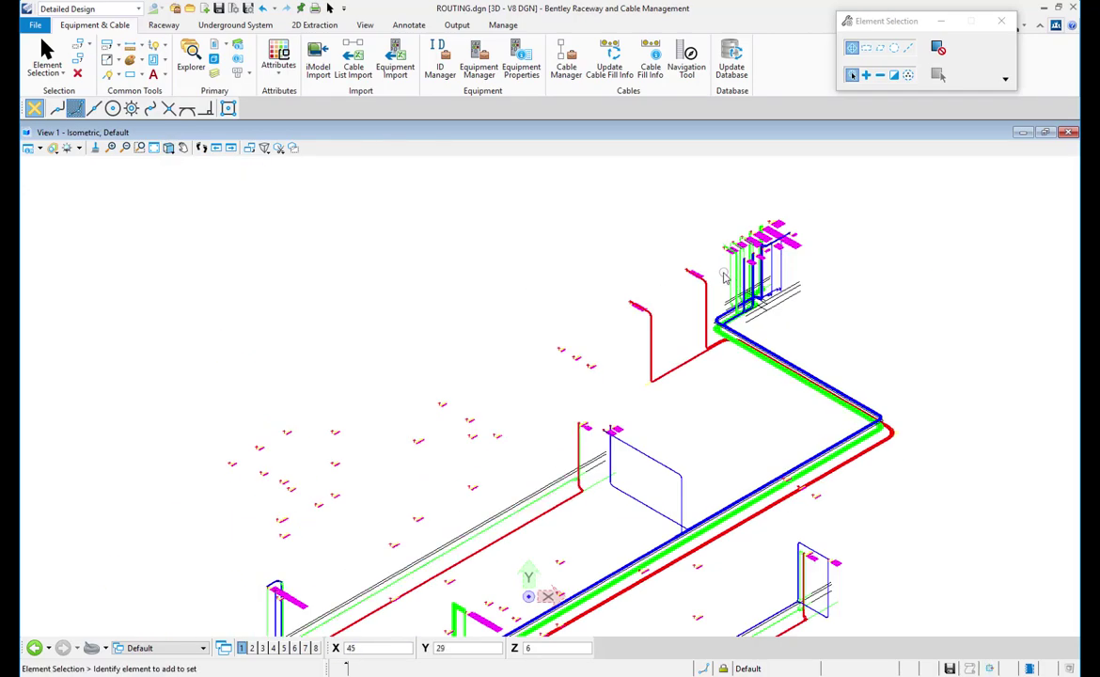
Apply the Smooth display style to the view
scroll(734, 337, up, 4)
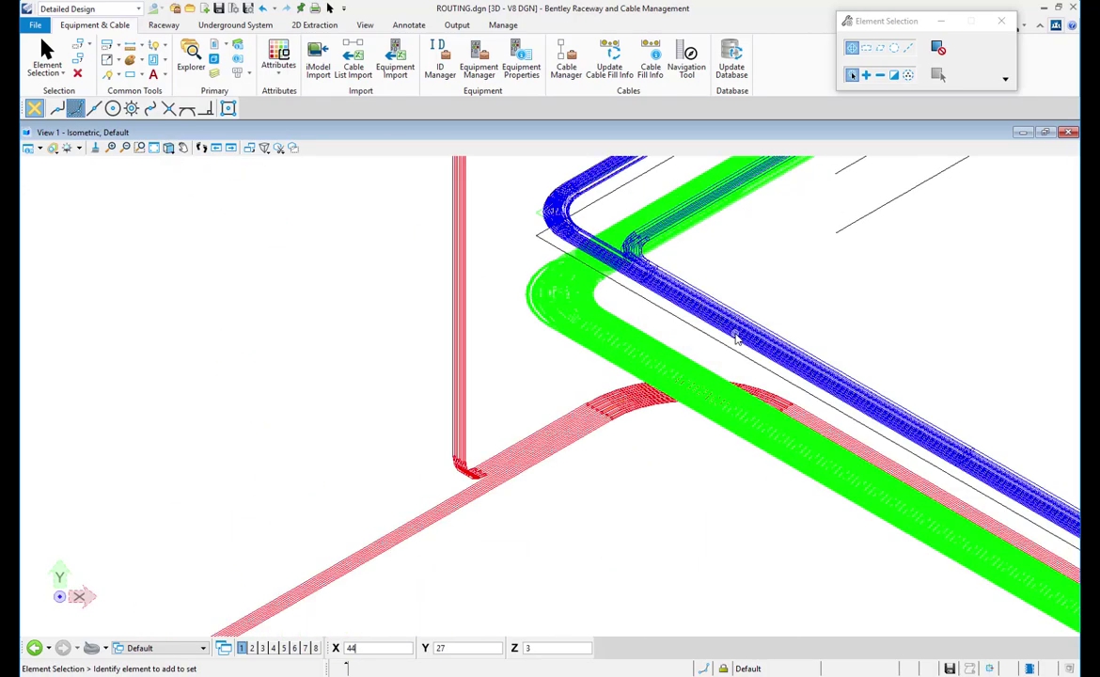
click(54, 149)
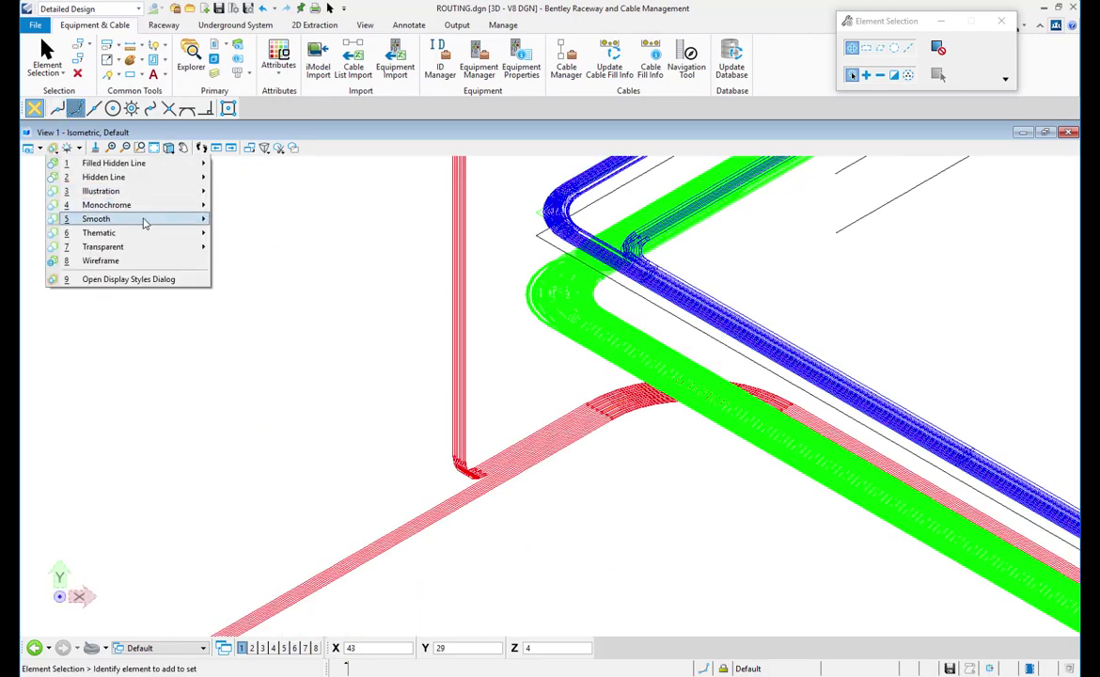
mouse_move(146, 221)
click(237, 221)
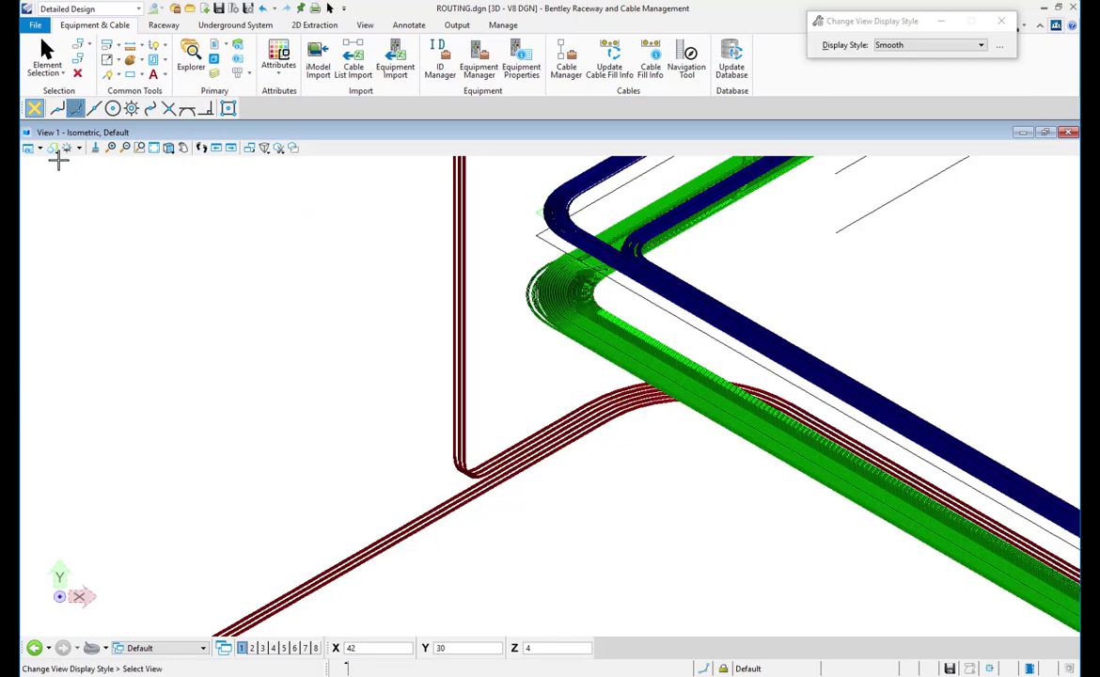
Turn on default lighting and raise its brightness slider
click(80, 151)
click(75, 170)
drag(153, 190, 174, 190)
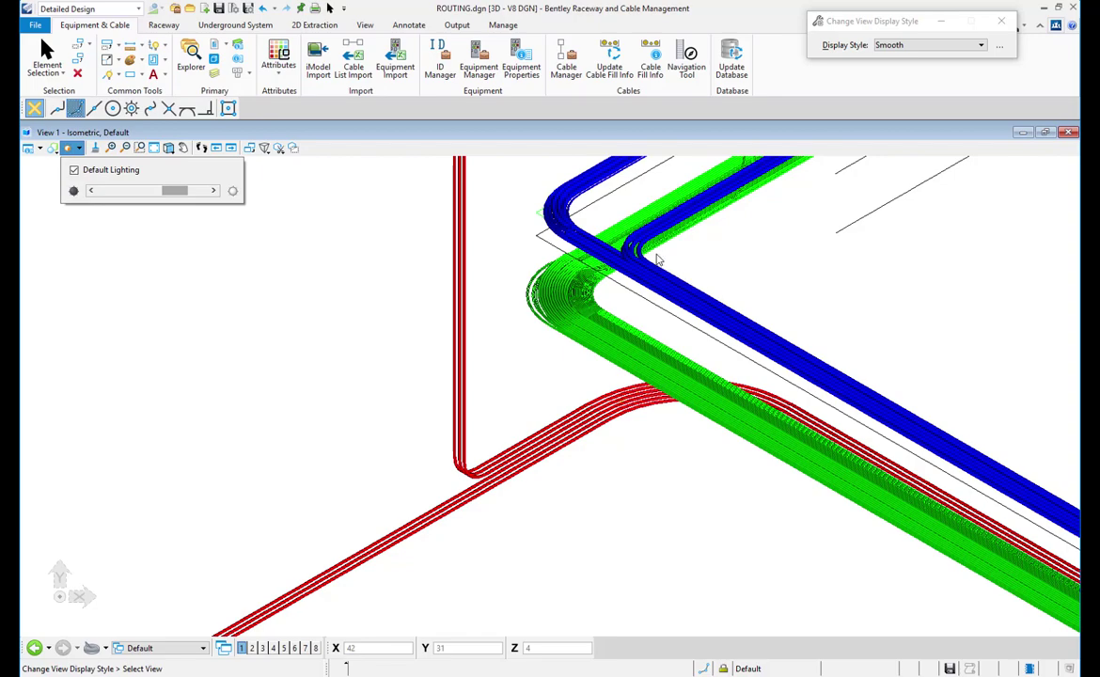
scroll(658, 260, down, 3)
scroll(689, 246, up, 3)
scroll(689, 246, down, 4)
right_click(742, 253)
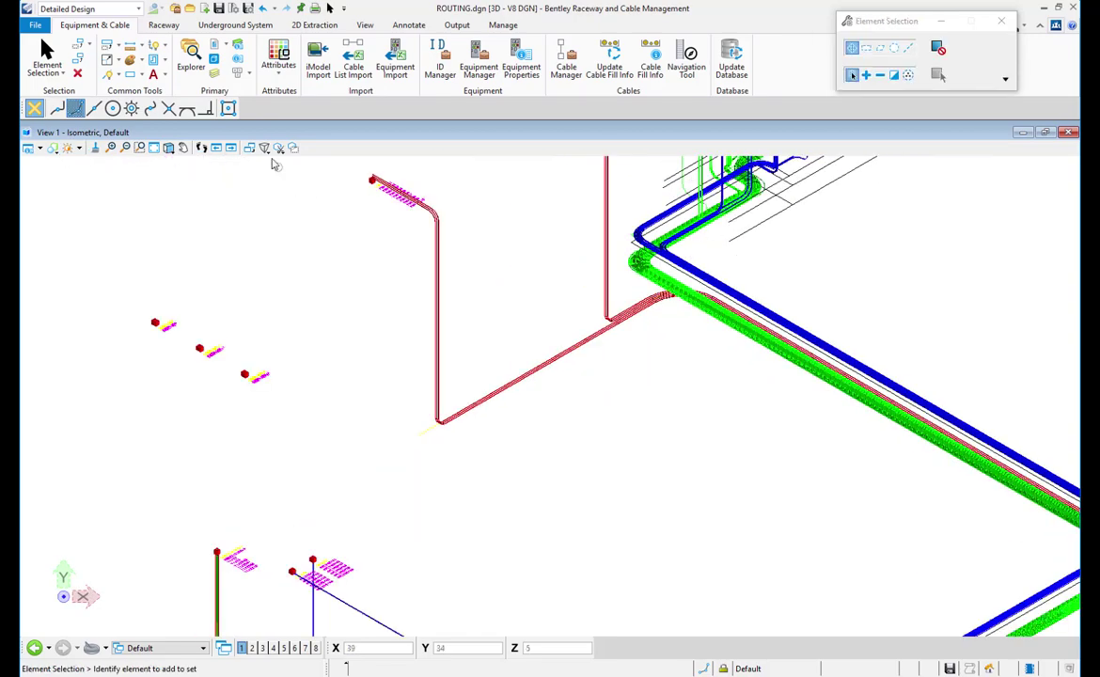
Turn on display of the EQUIPMENT.dgn and RACEWAY.dgn references
click(215, 45)
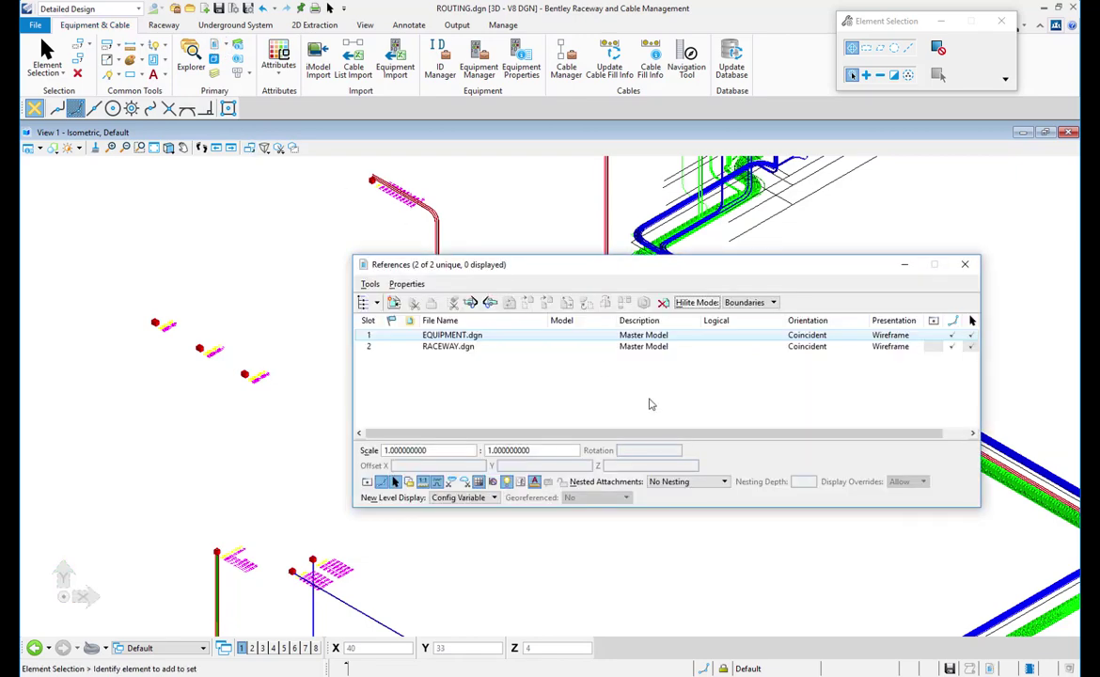
click(933, 335)
click(934, 347)
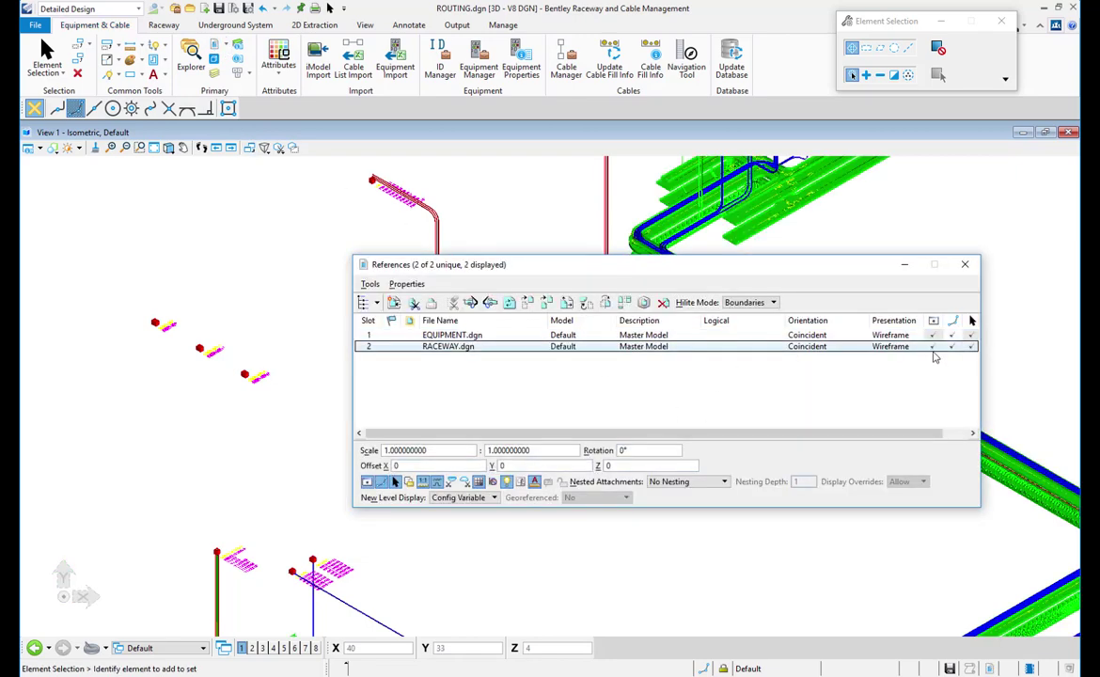
click(965, 265)
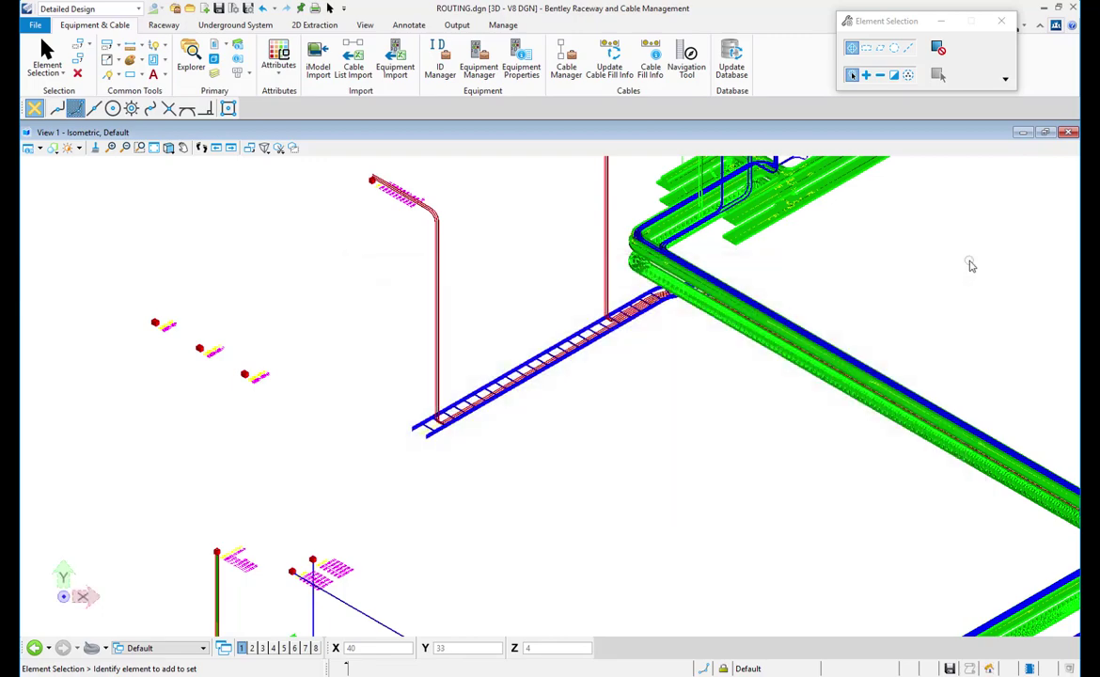
Zoom in on the trays to see the 3D cables following their bends
scroll(698, 272, up, 3)
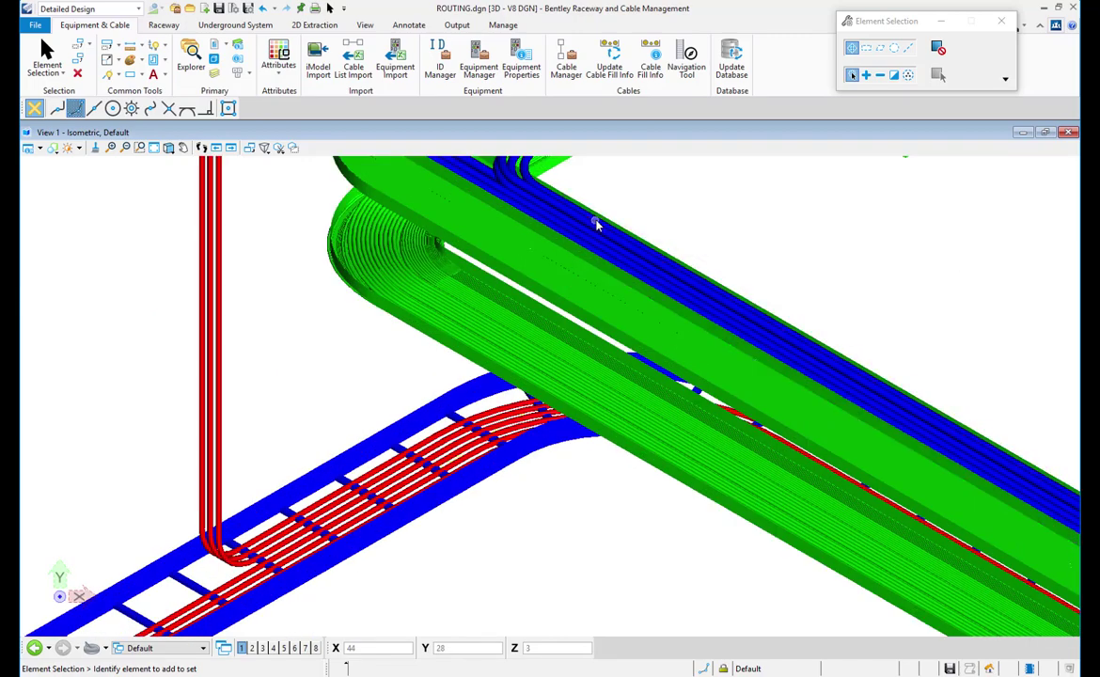
scroll(596, 224, up, 1)
scroll(607, 257, down, 3)
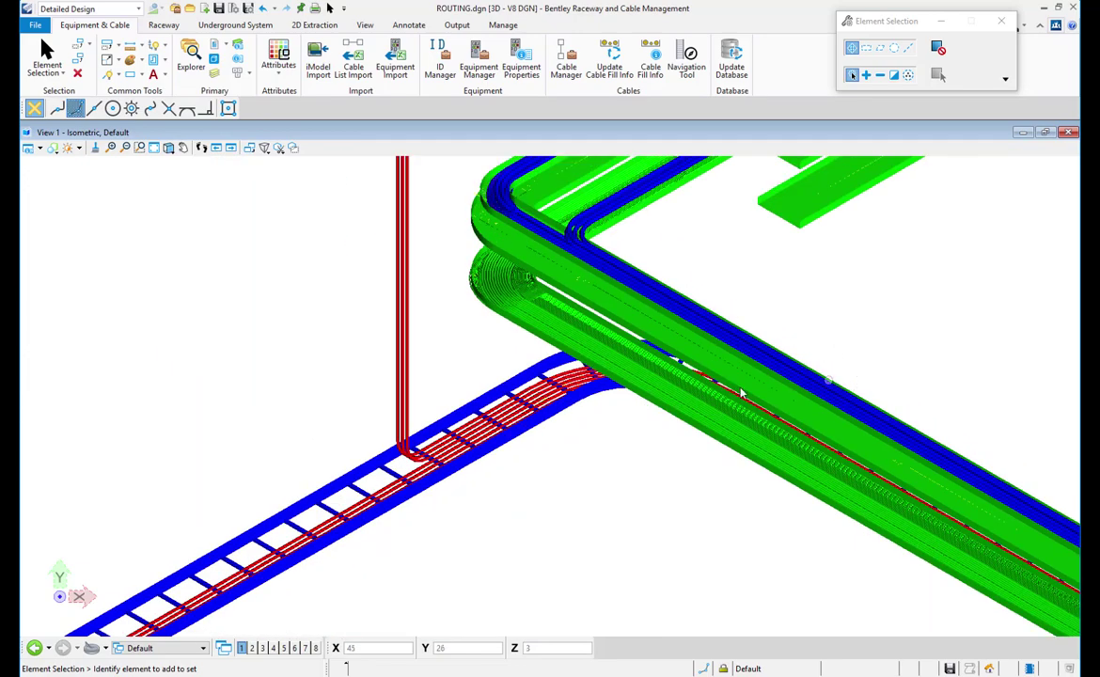
scroll(494, 295, up, 3)
scroll(494, 295, down, 6)
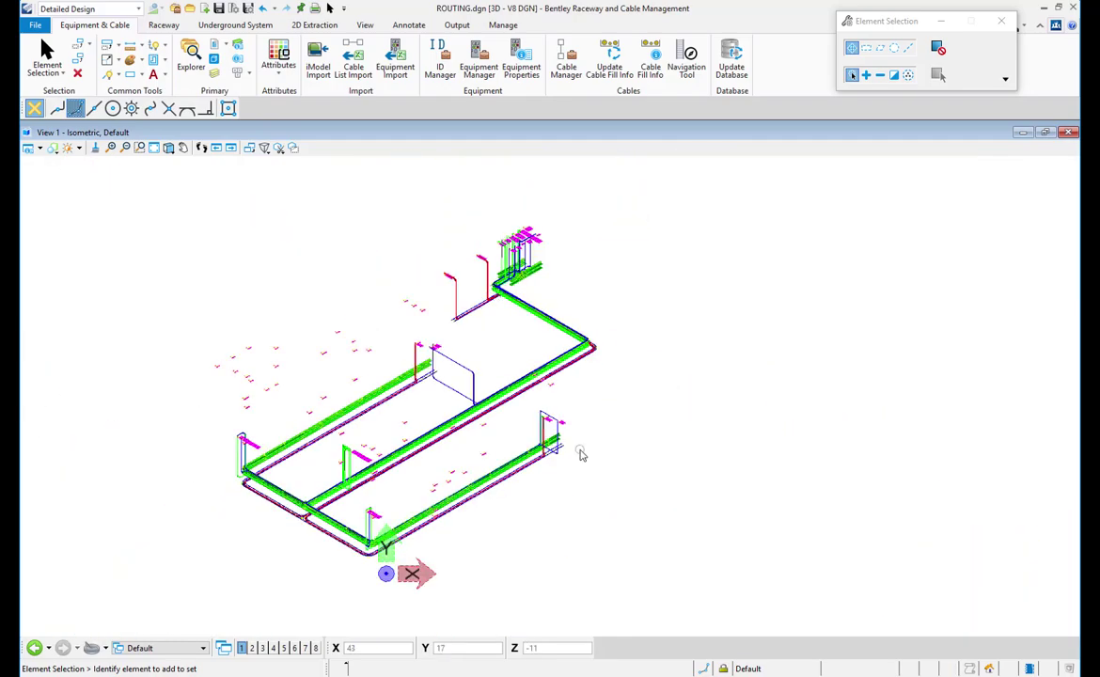
scroll(555, 341, up, 2)
scroll(570, 278, up, 4)
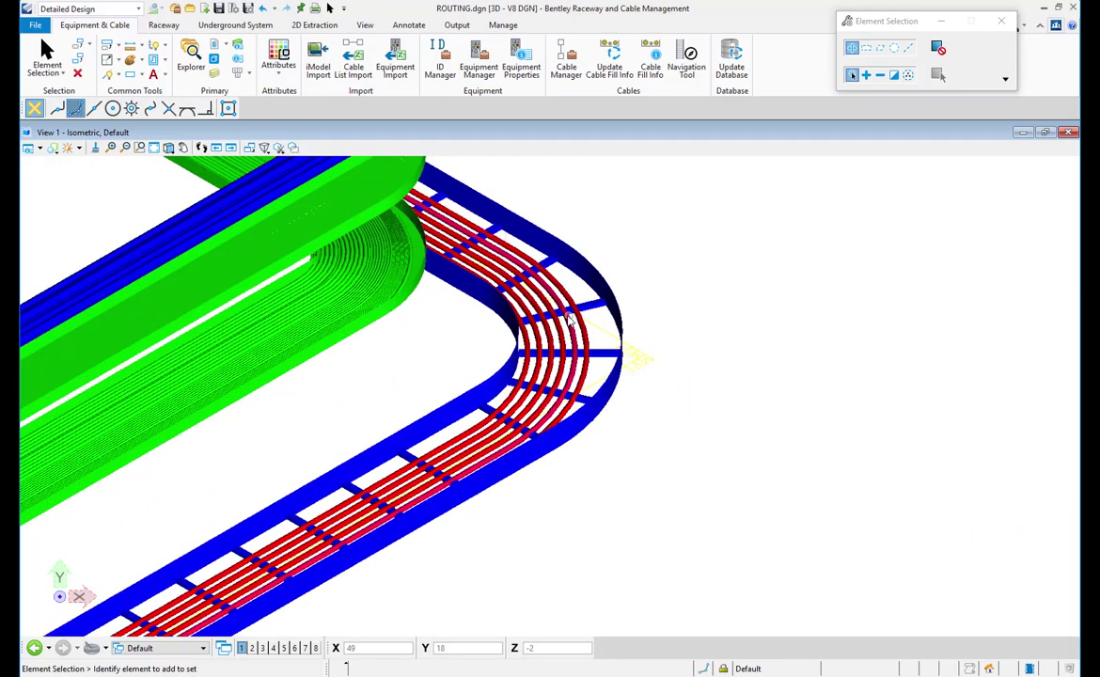
scroll(570, 320, up, 2)
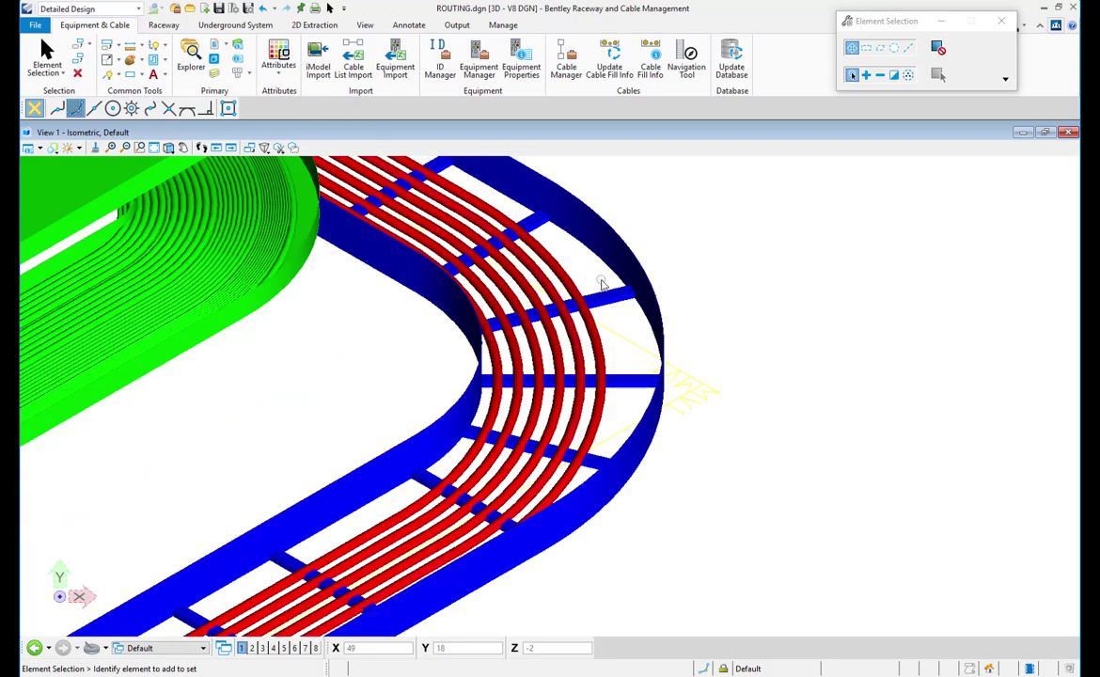
scroll(602, 284, down, 8)
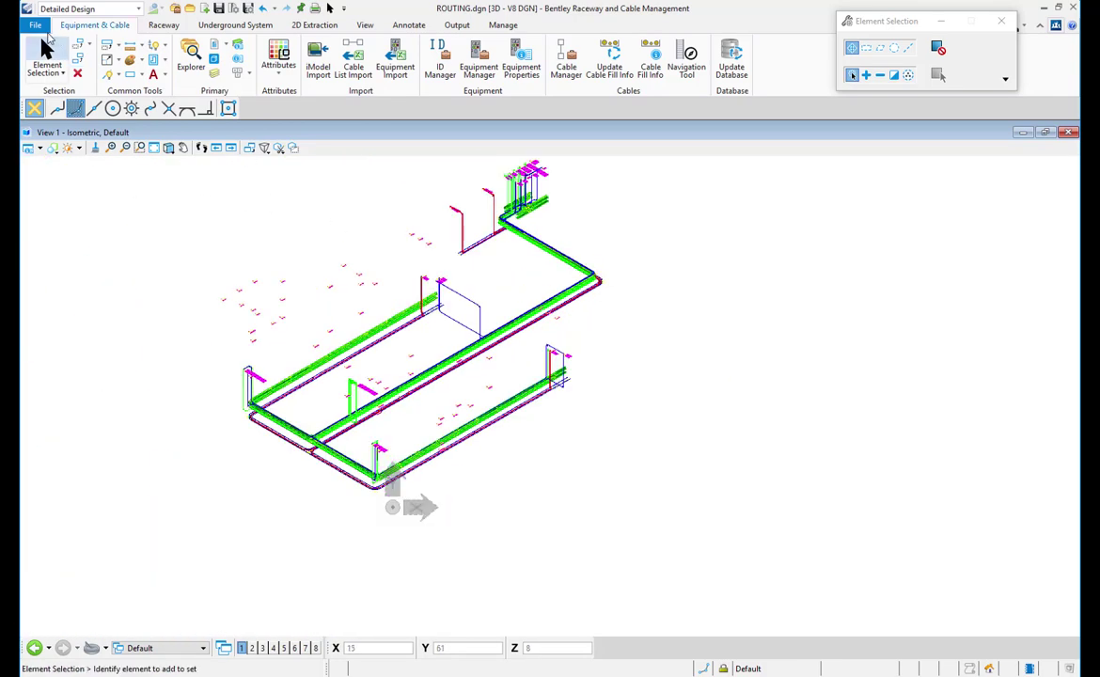
click(37, 27)
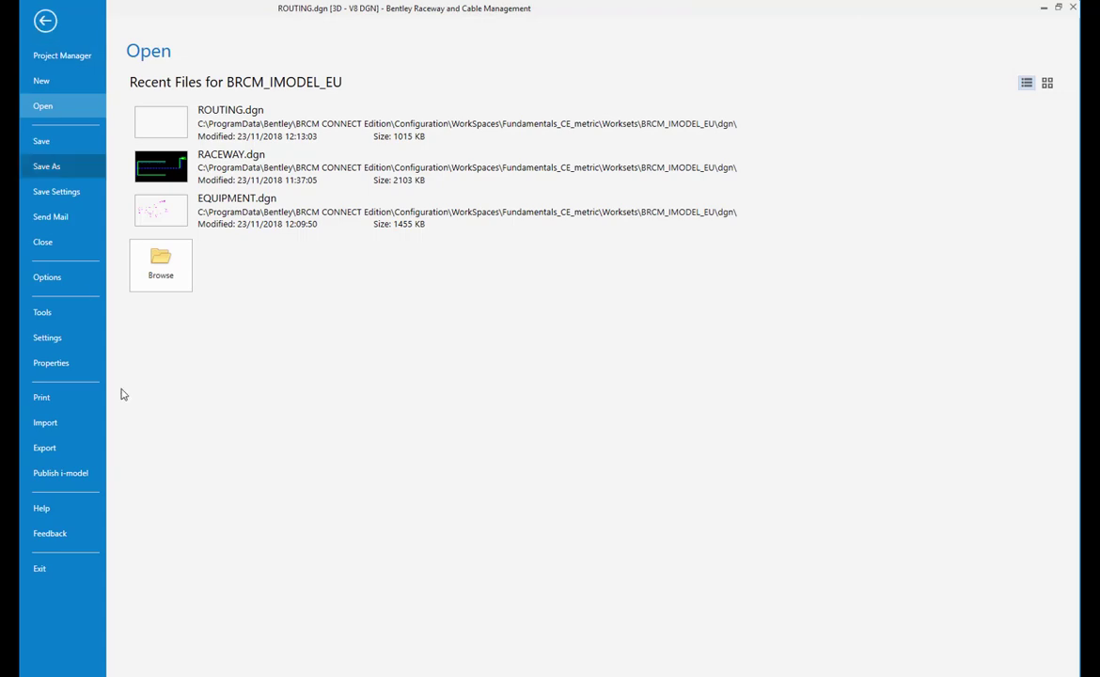
key(Escape)
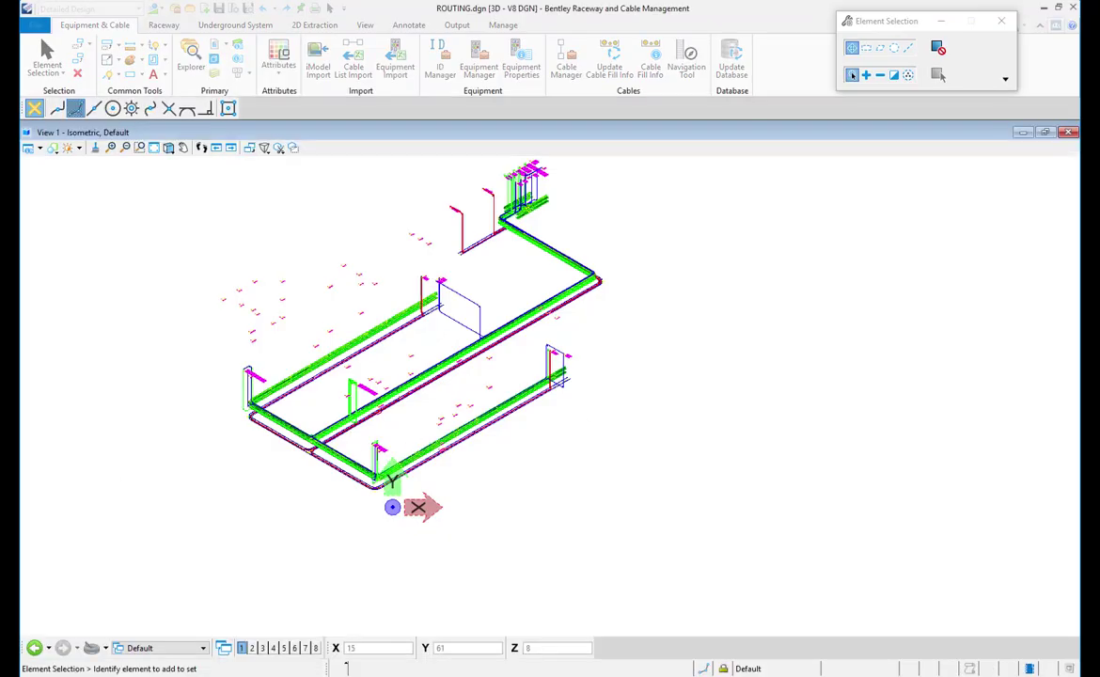
Publish ROUTING.dgn as the single package BRCMIMODEL1 using iModel version 1.6
drag(314, 138, 639, 145)
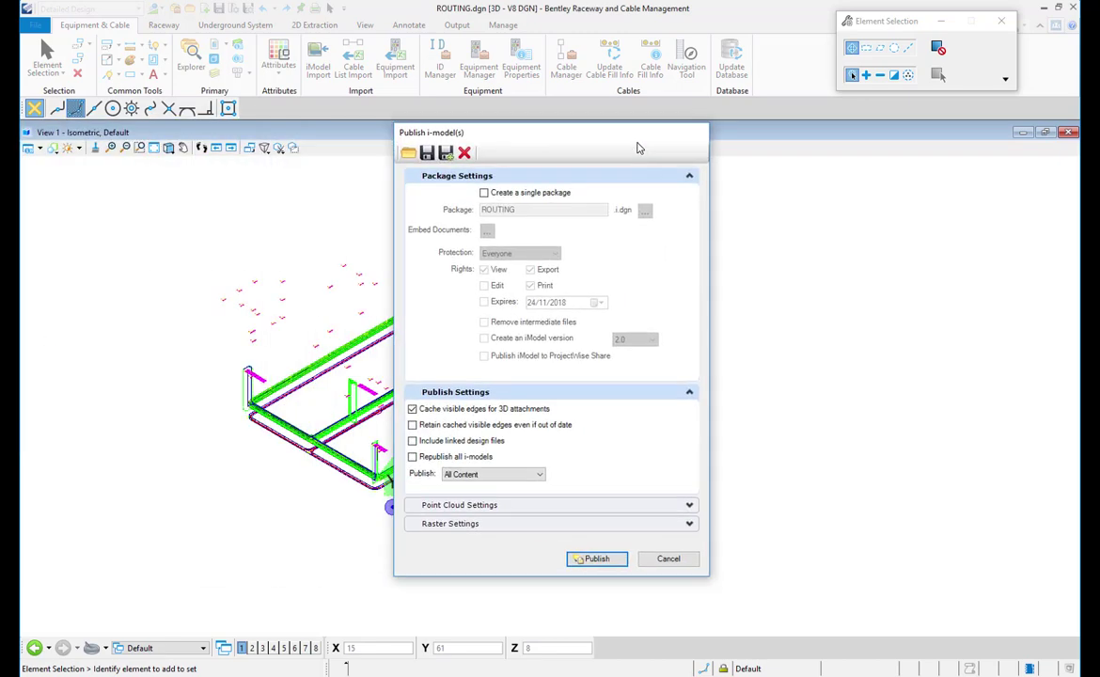
click(524, 194)
double_click(534, 210)
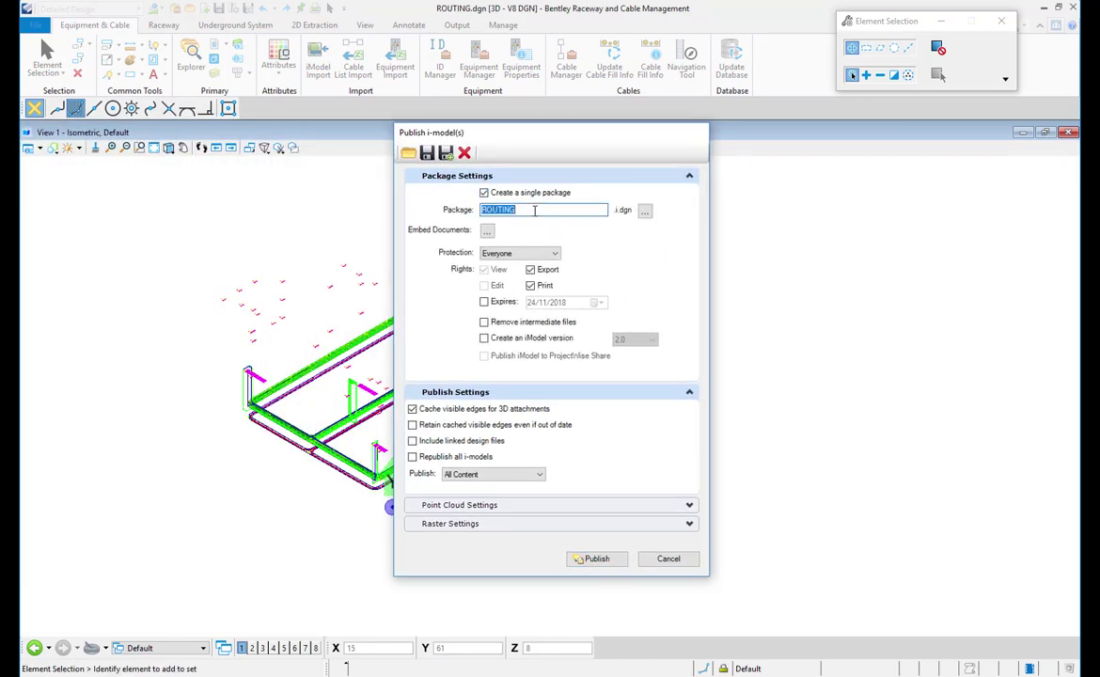
text(BR)
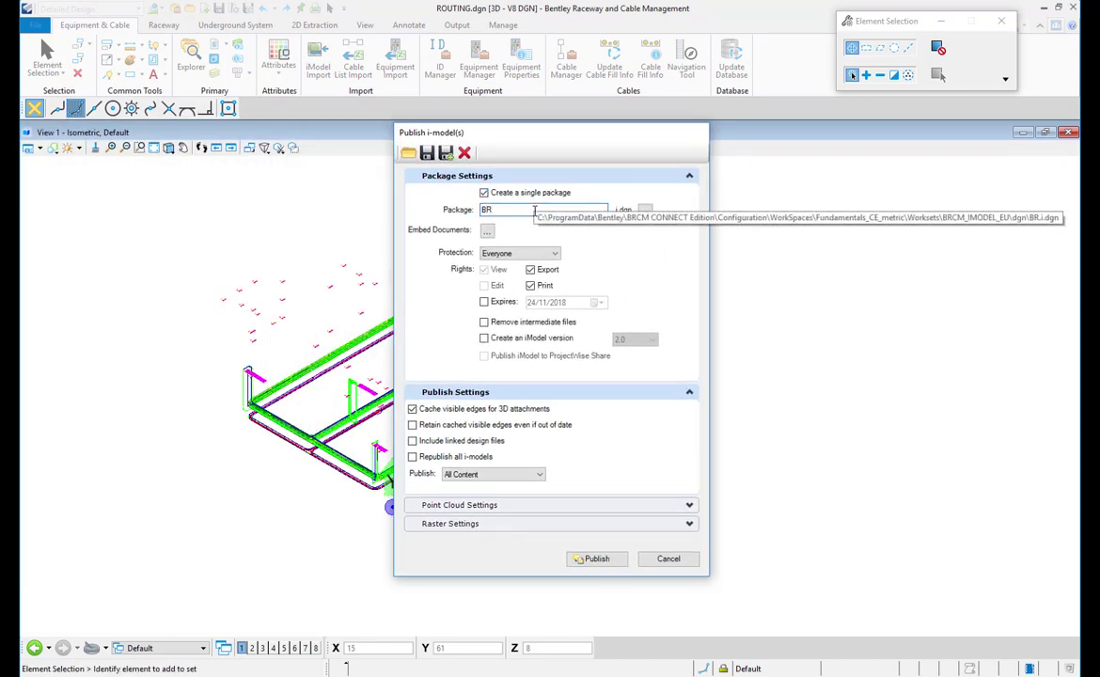
text(CMIMODEL1)
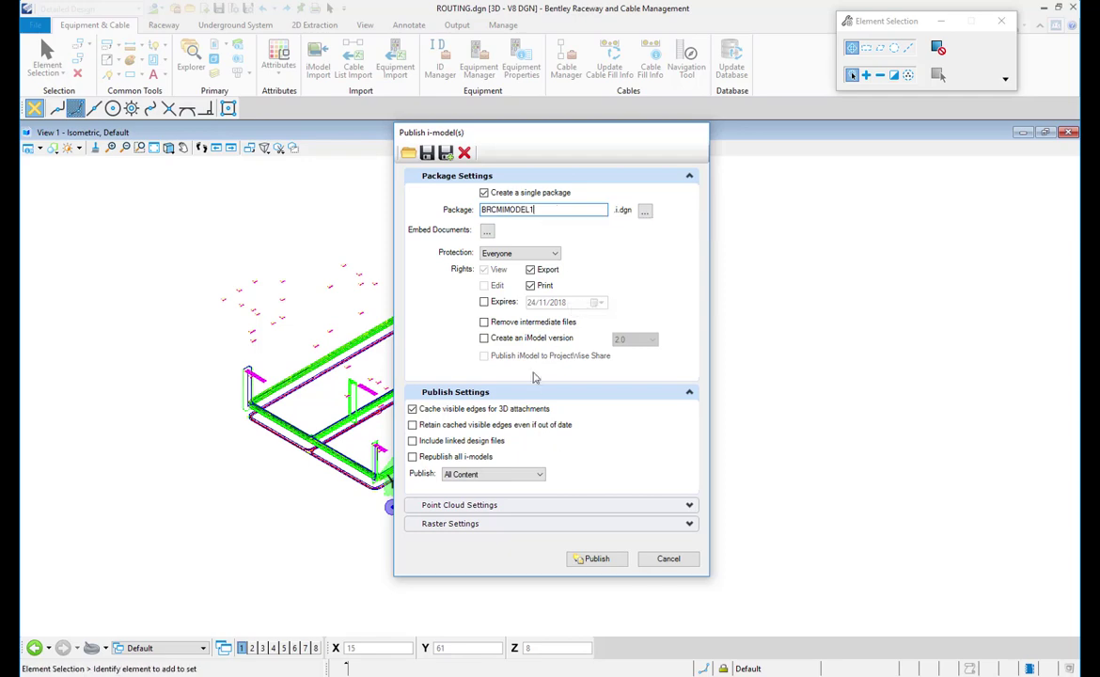
click(557, 338)
click(651, 339)
click(643, 366)
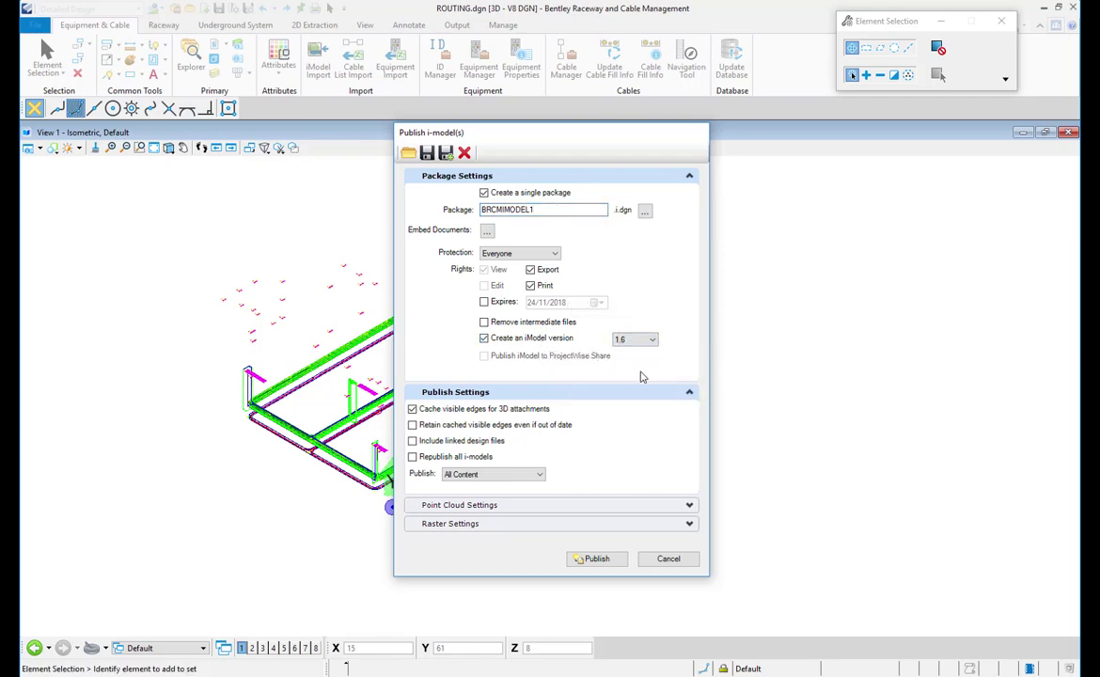
click(621, 562)
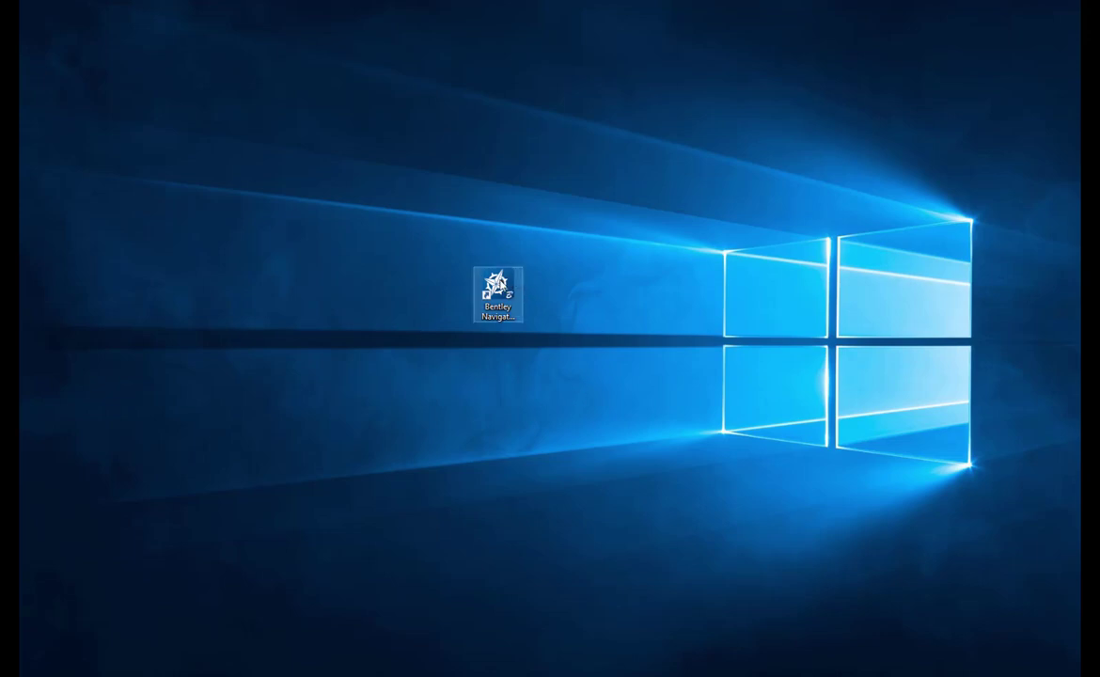
Launch Navigator CONNECT and open BRCMIMODEL1.imodel from the local computer
click(519, 291)
double_click(518, 290)
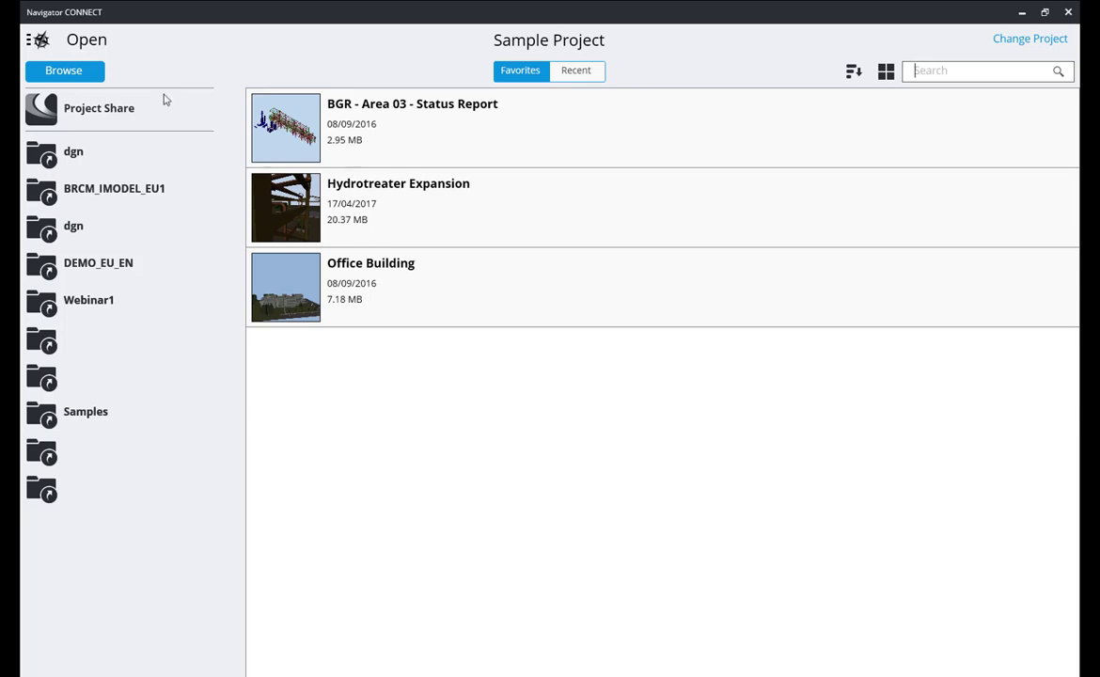
click(81, 73)
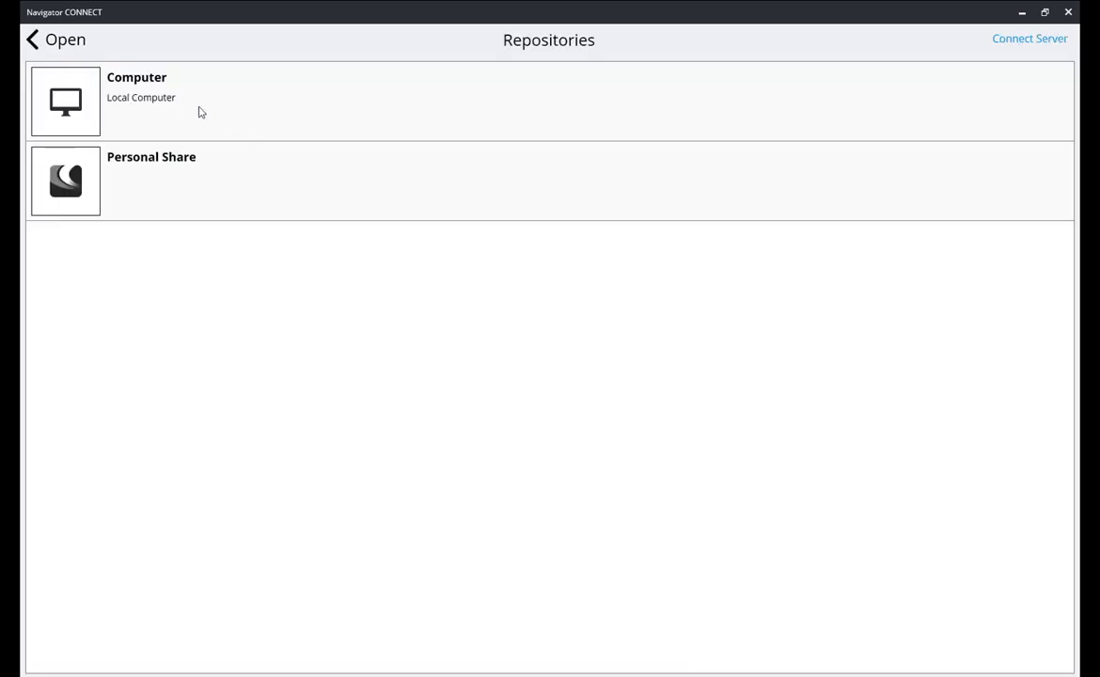
click(250, 109)
click(133, 122)
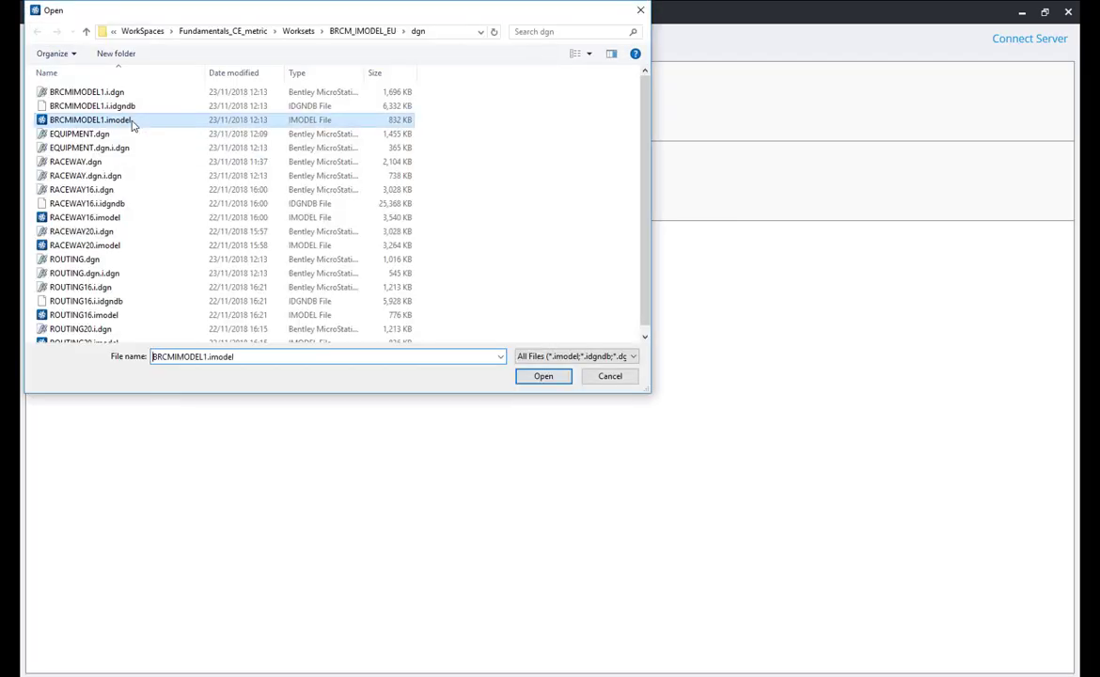
click(550, 378)
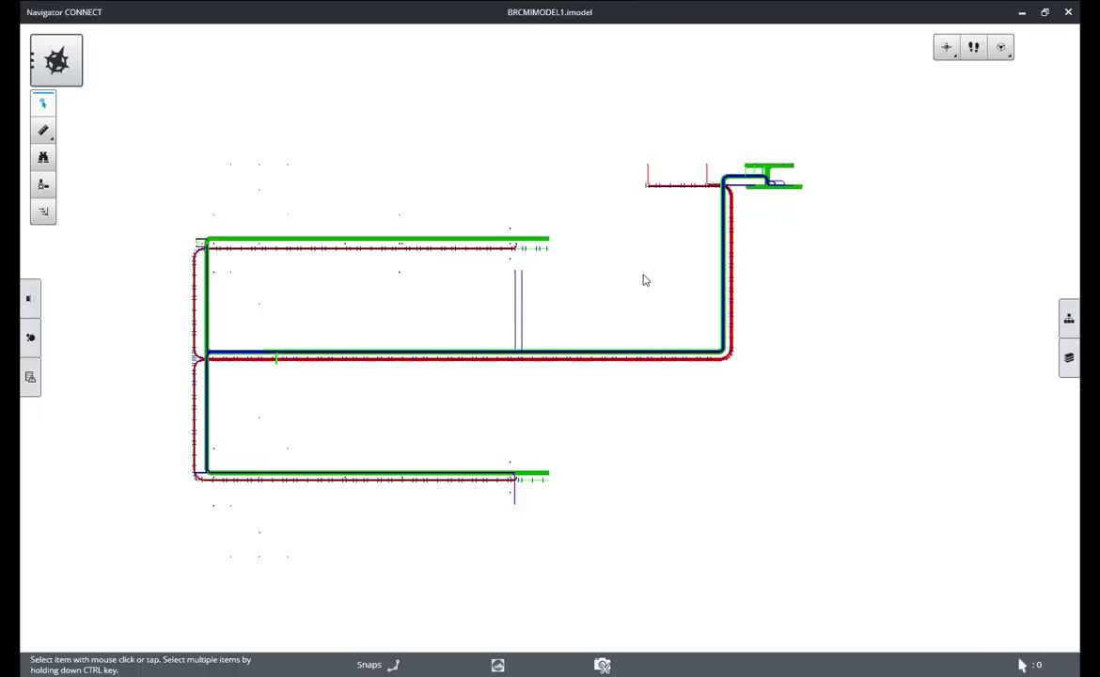
Zoom out over the whole raceway layout, then back in on the cable ladder's bend
scroll(580, 376, down, 5)
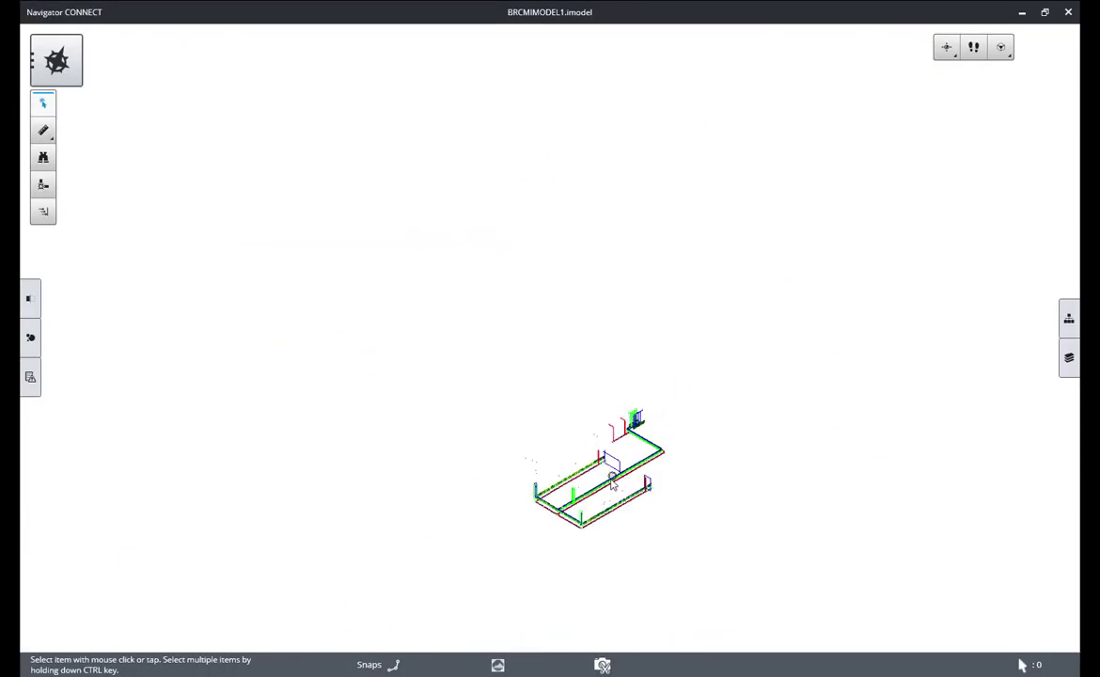
scroll(591, 411, up, 5)
scroll(591, 411, up, 10)
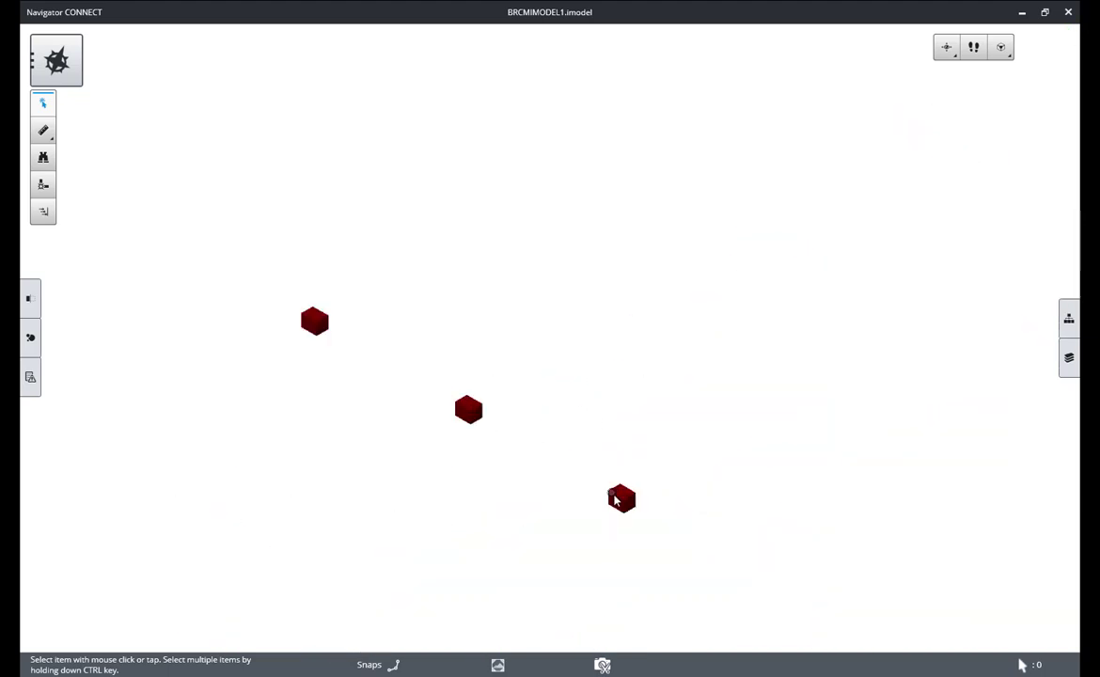
scroll(623, 503, down, 2)
scroll(623, 502, down, 3)
scroll(723, 508, up, 4)
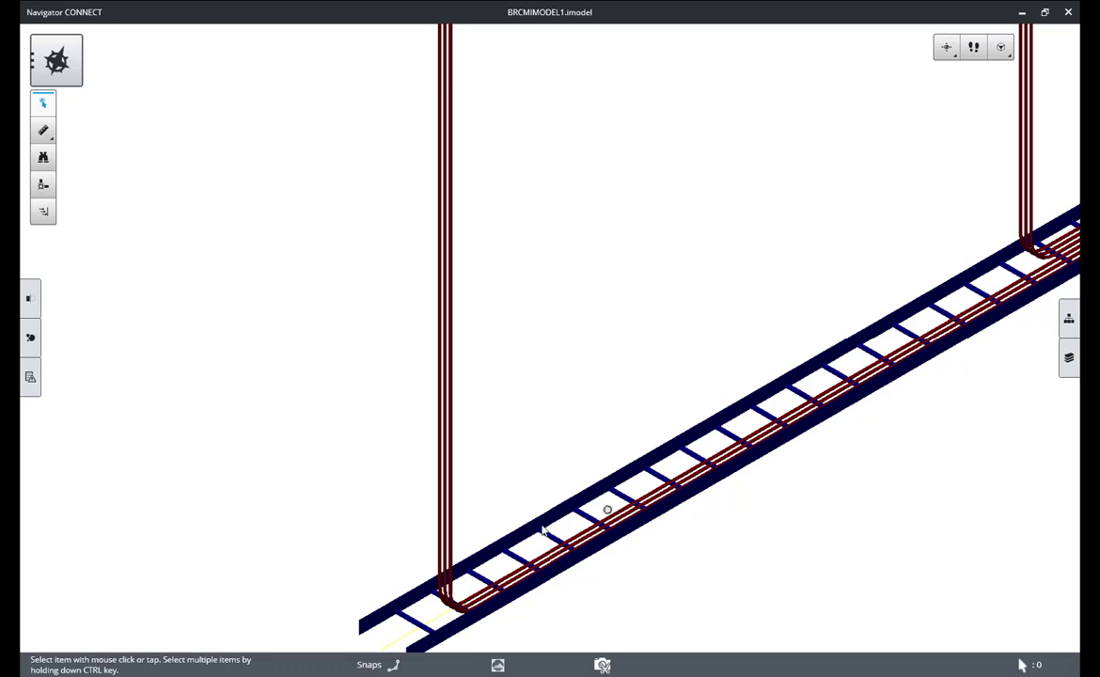
scroll(491, 591, down, 5)
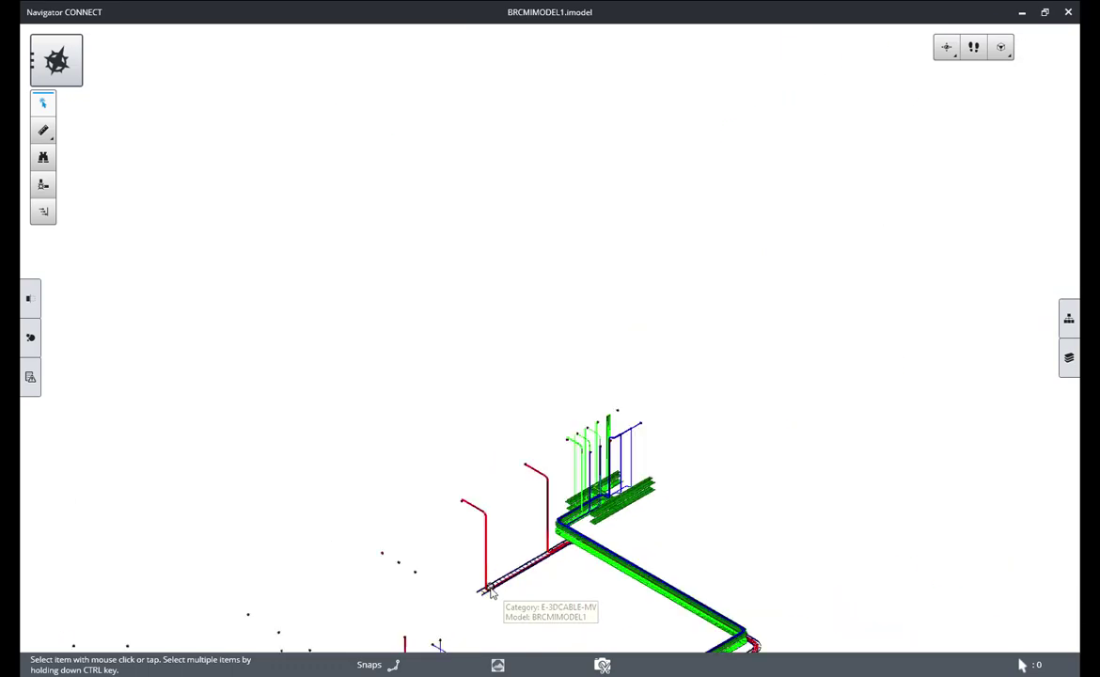
scroll(698, 464, up, 4)
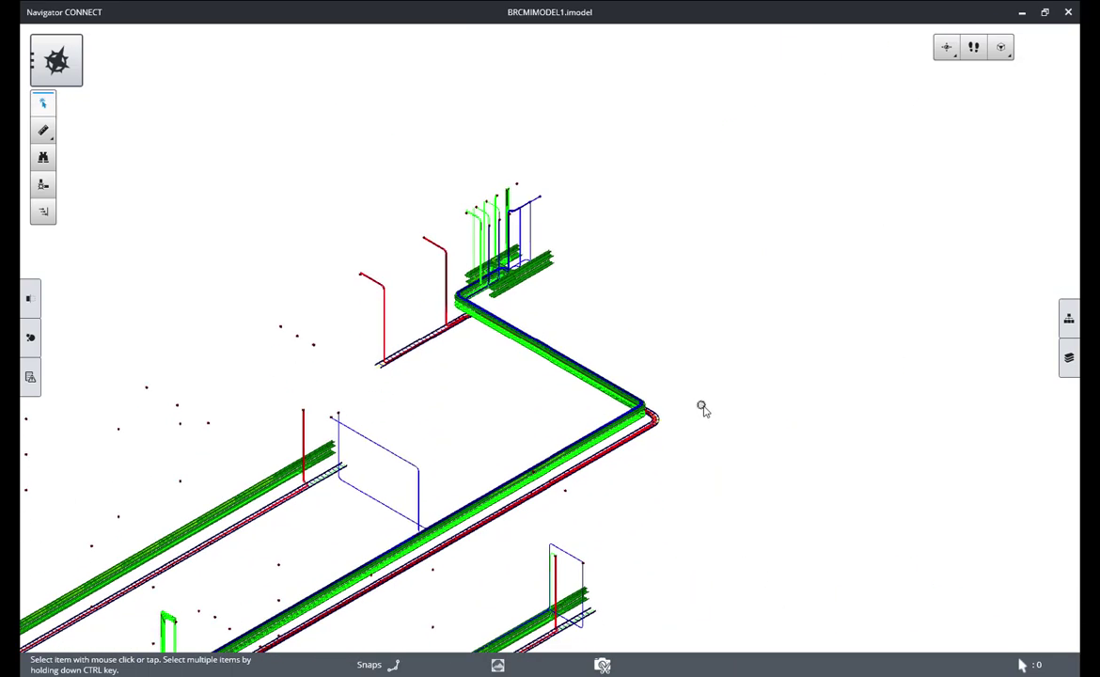
scroll(662, 430, up, 5)
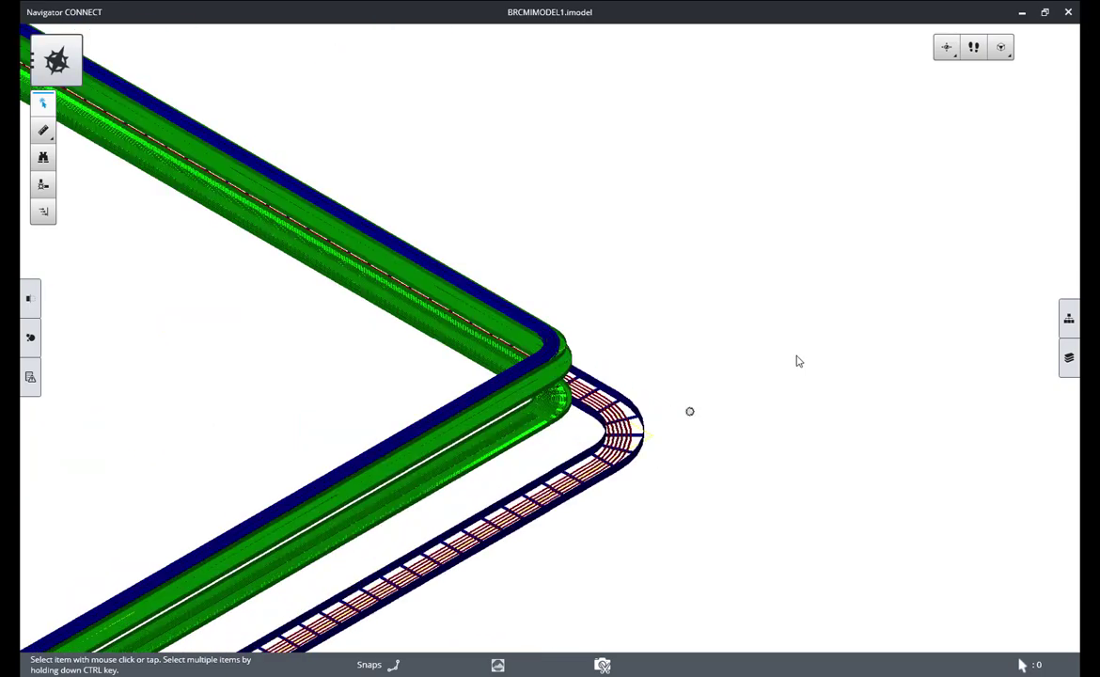
Select the OBO Cable Ladder LG 110 x Straight 3 m and review its Raceway Item properties through Guid and Label
click(577, 501)
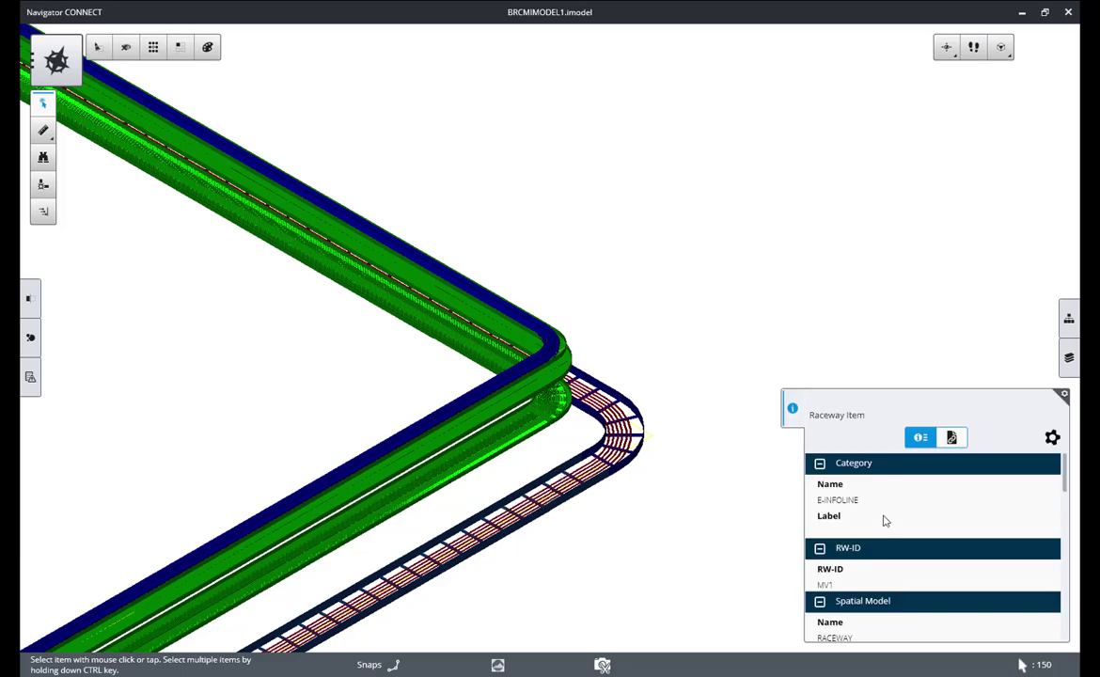
scroll(861, 584, down, 4)
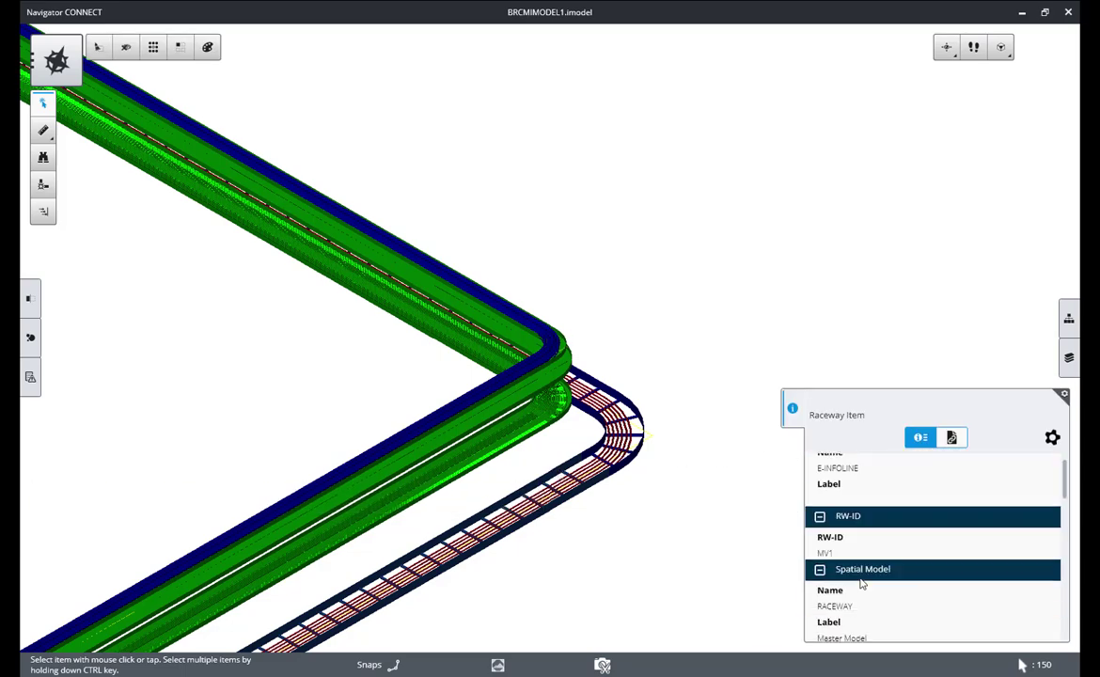
scroll(862, 581, down, 1)
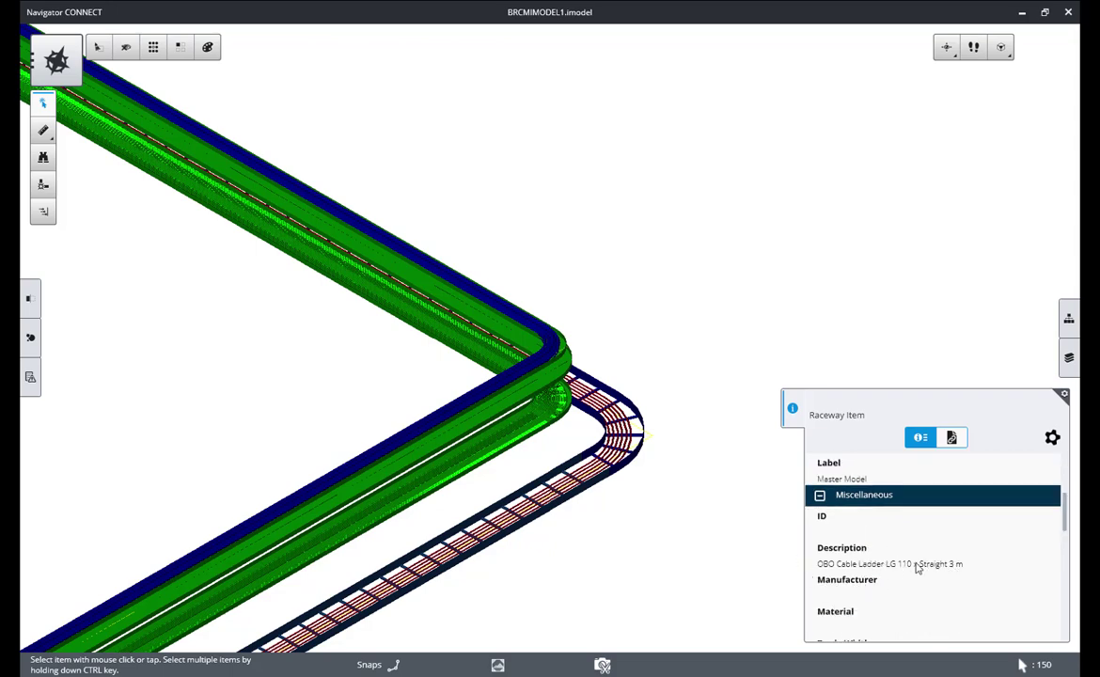
scroll(910, 574, down, 5)
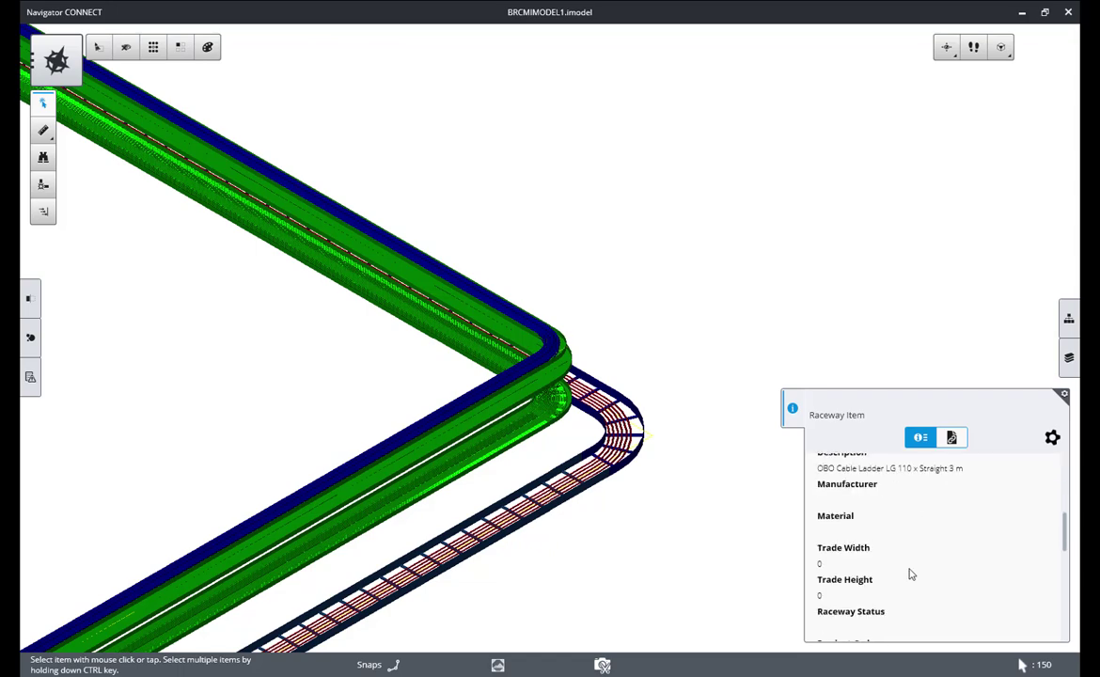
scroll(911, 574, down, 2)
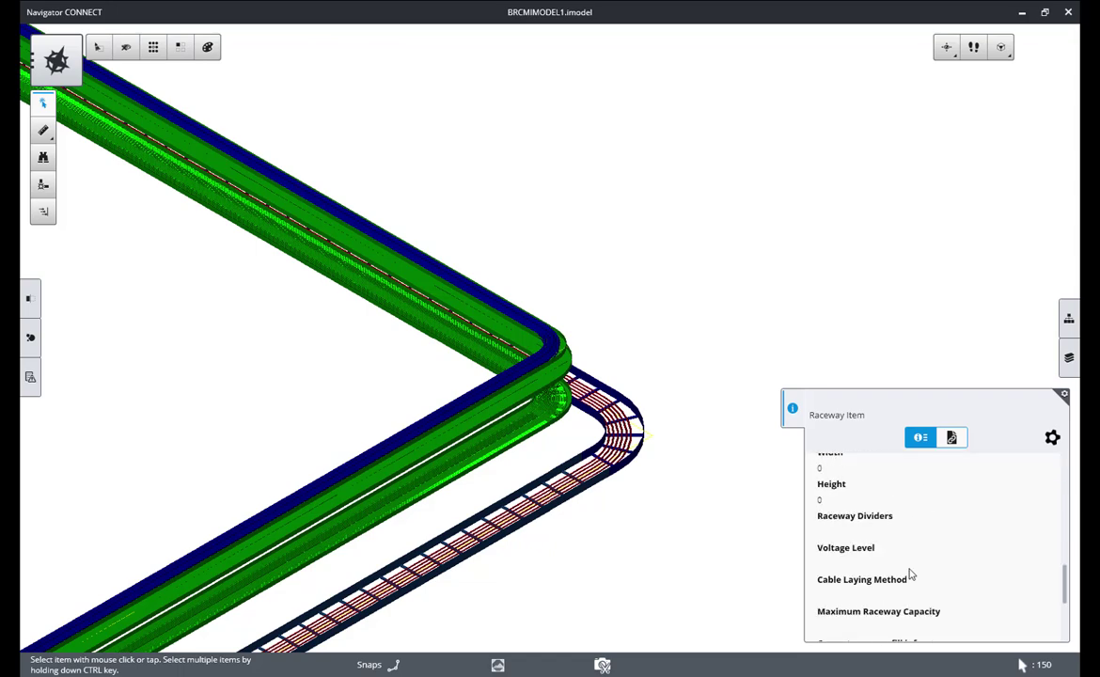
scroll(911, 574, down, 4)
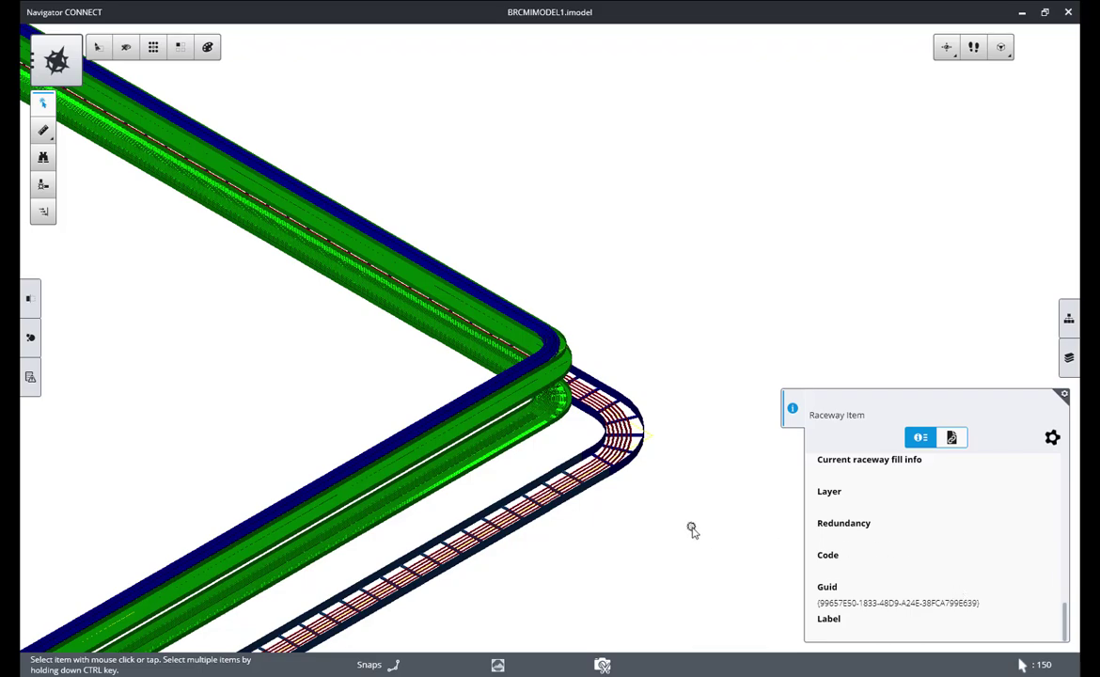
scroll(692, 528, down, 3)
scroll(692, 528, down, 3)
scroll(318, 423, up, 2)
scroll(330, 430, down, 3)
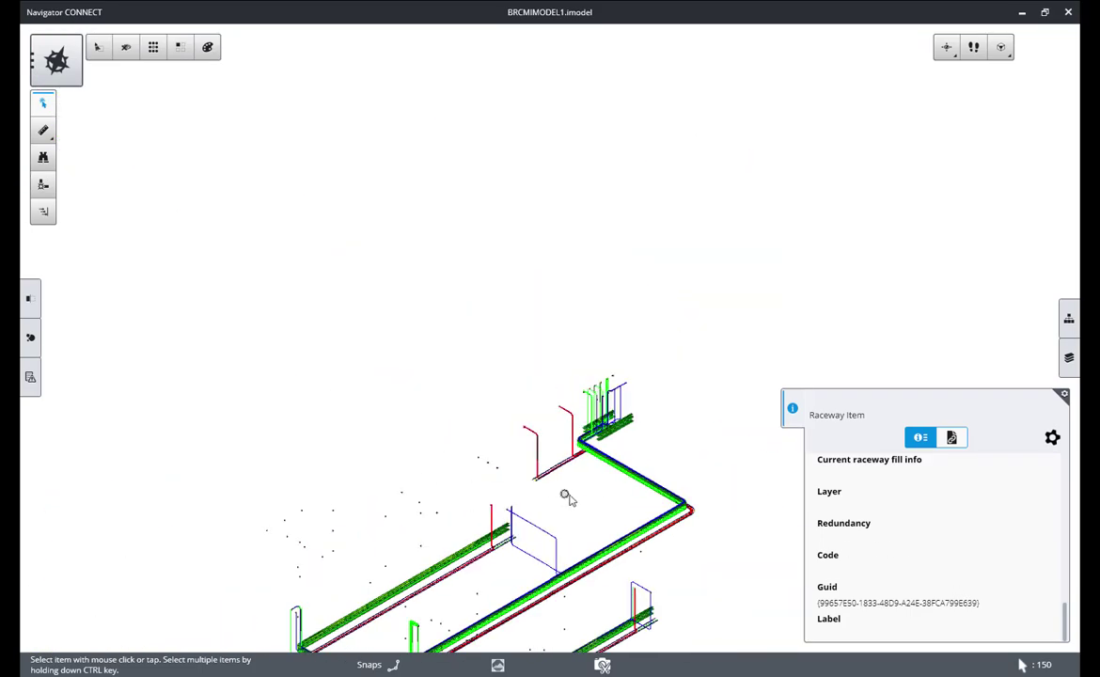
scroll(666, 501, up, 5)
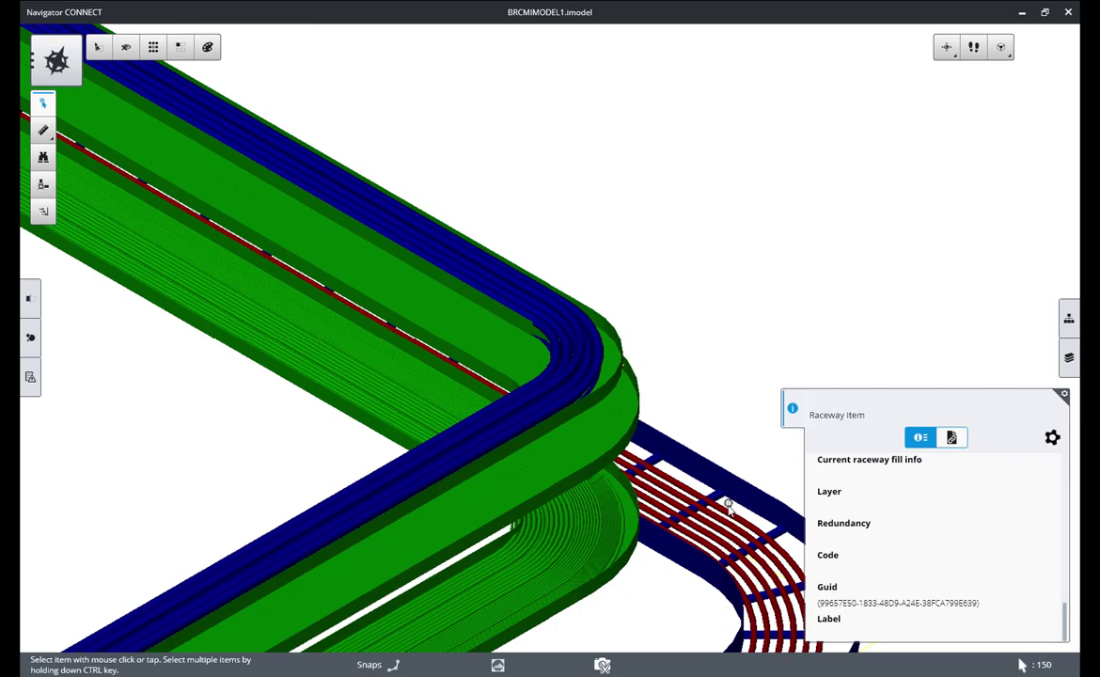
Select cable MV.PMV2.001 and review its type MV_CABLE_6_10KV_3X35_XLPE_PVC, length 113 and weight 1400
click(731, 514)
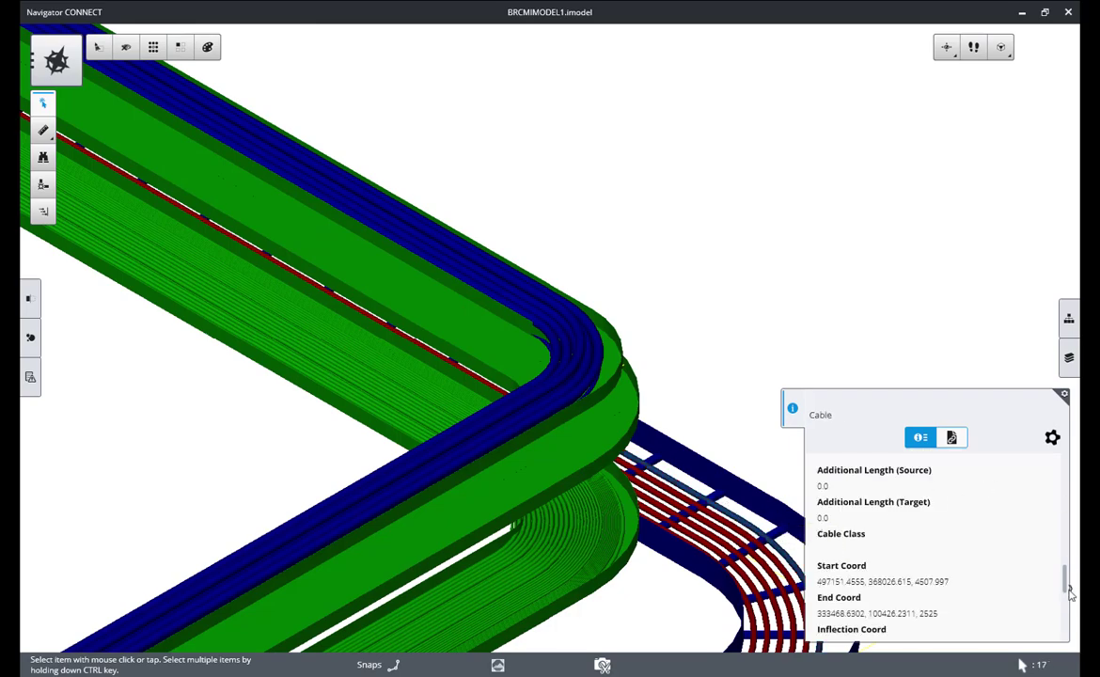
drag(1066, 588, 1065, 479)
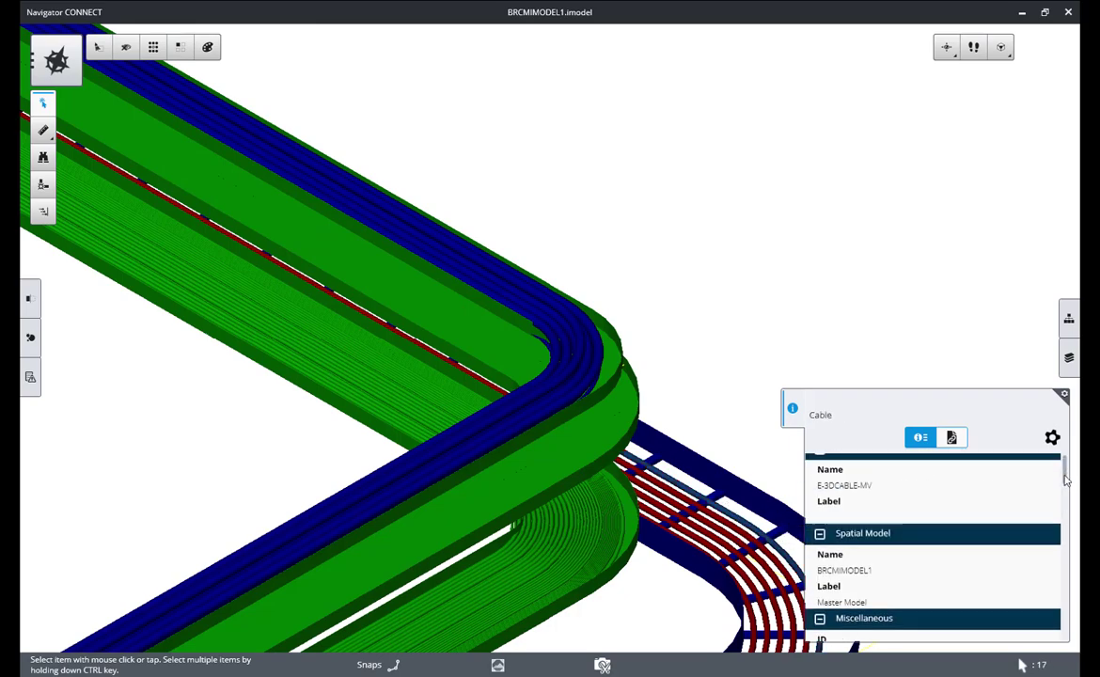
scroll(914, 570, down, 5)
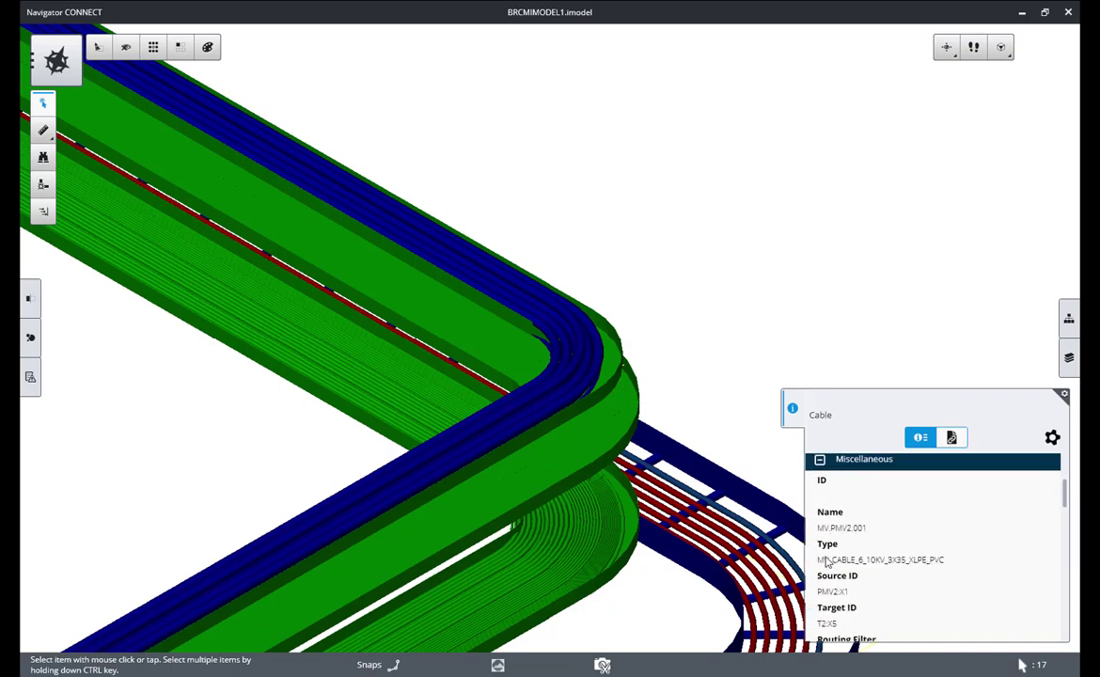
scroll(889, 567, down, 1)
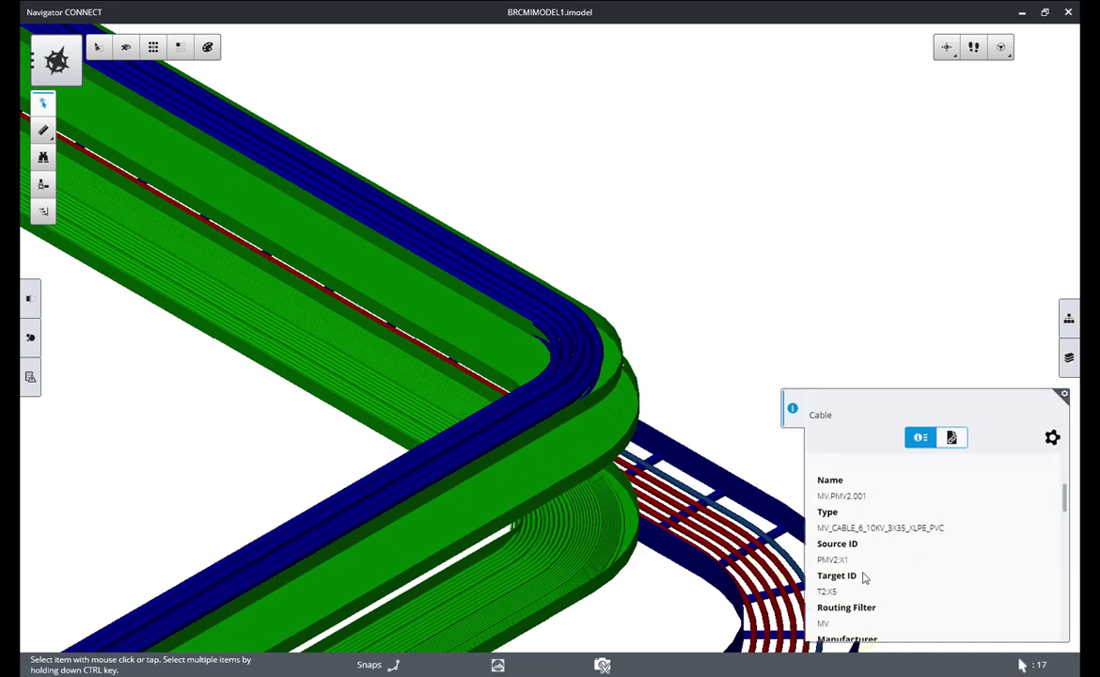
scroll(863, 592, down, 2)
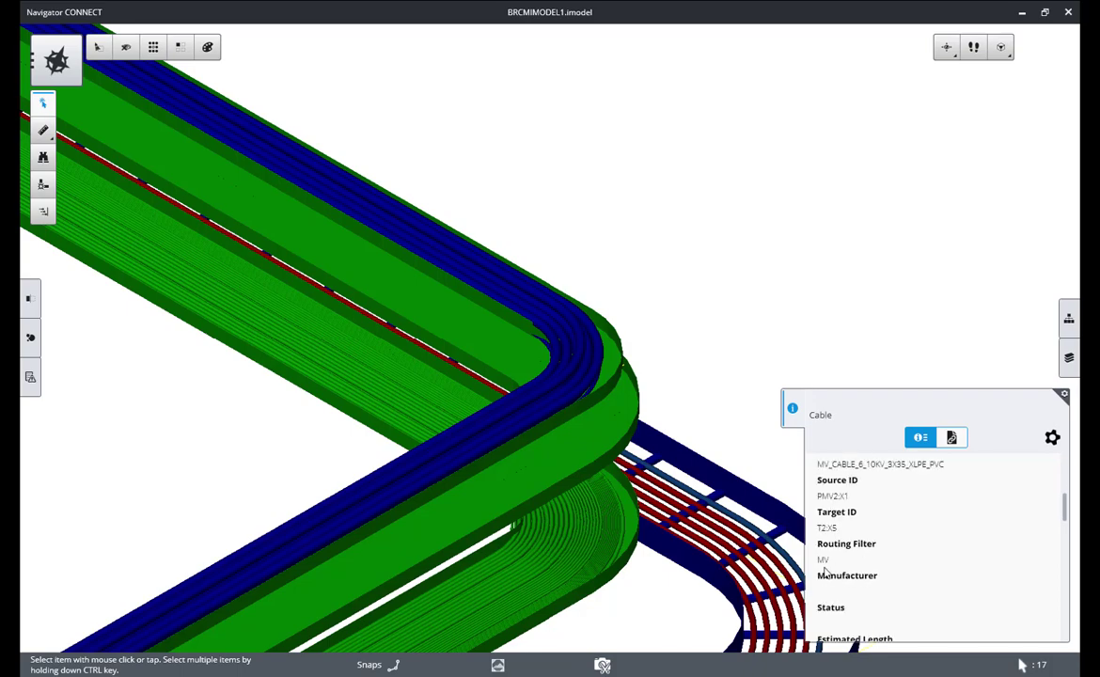
scroll(839, 568, down, 5)
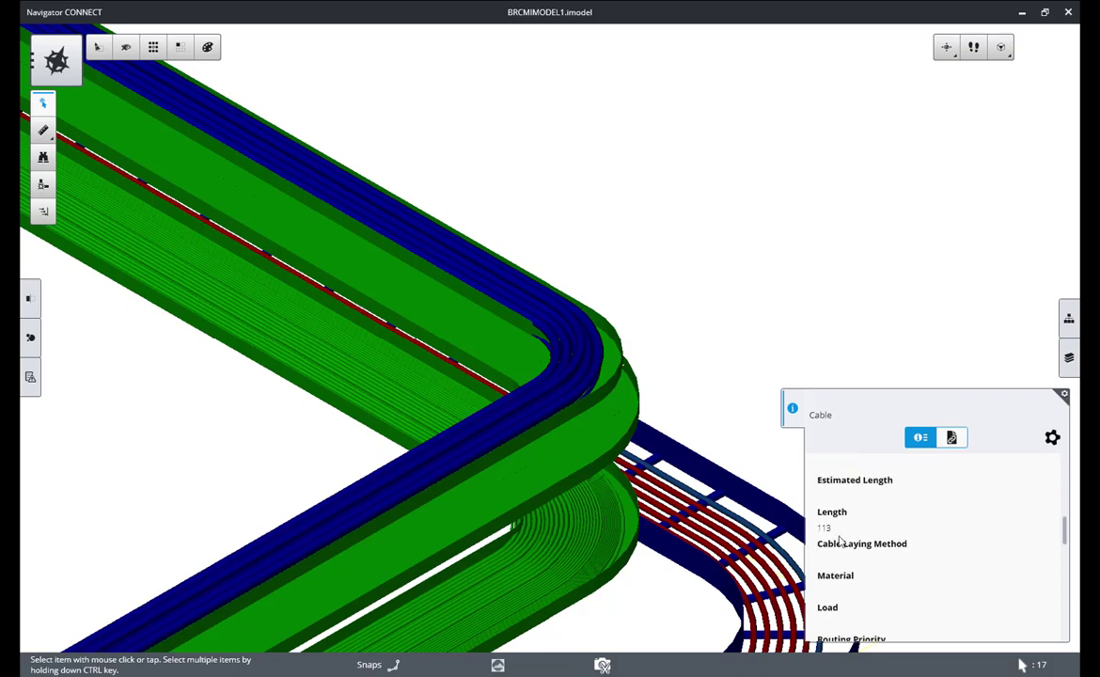
scroll(853, 539, down, 9)
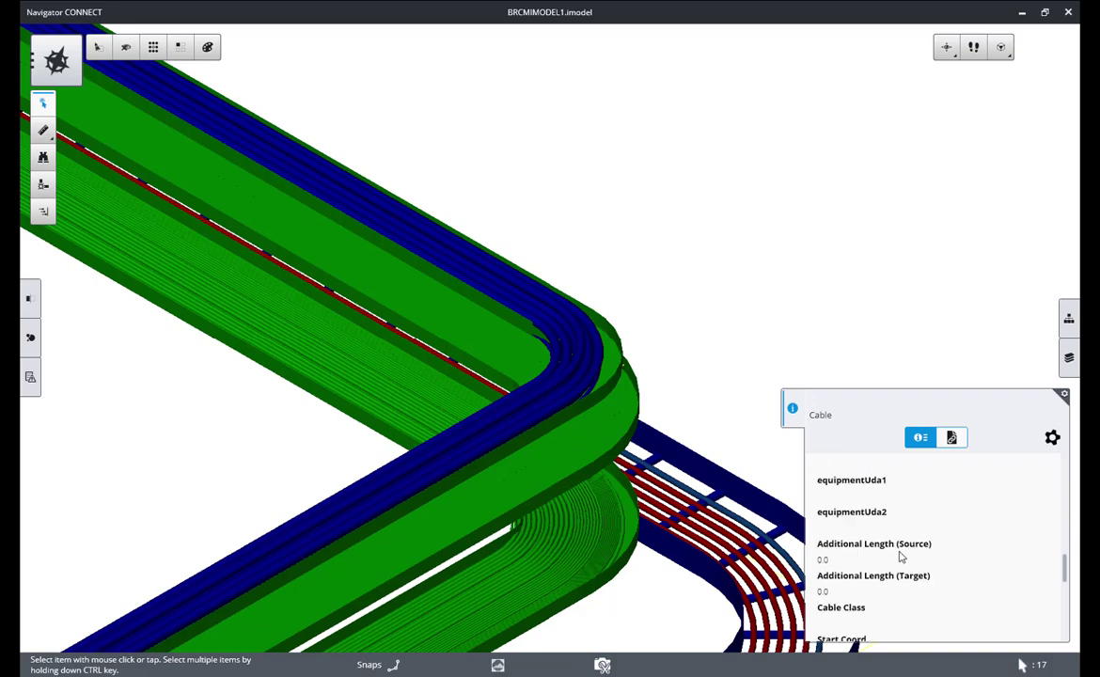
scroll(900, 557, down, 6)
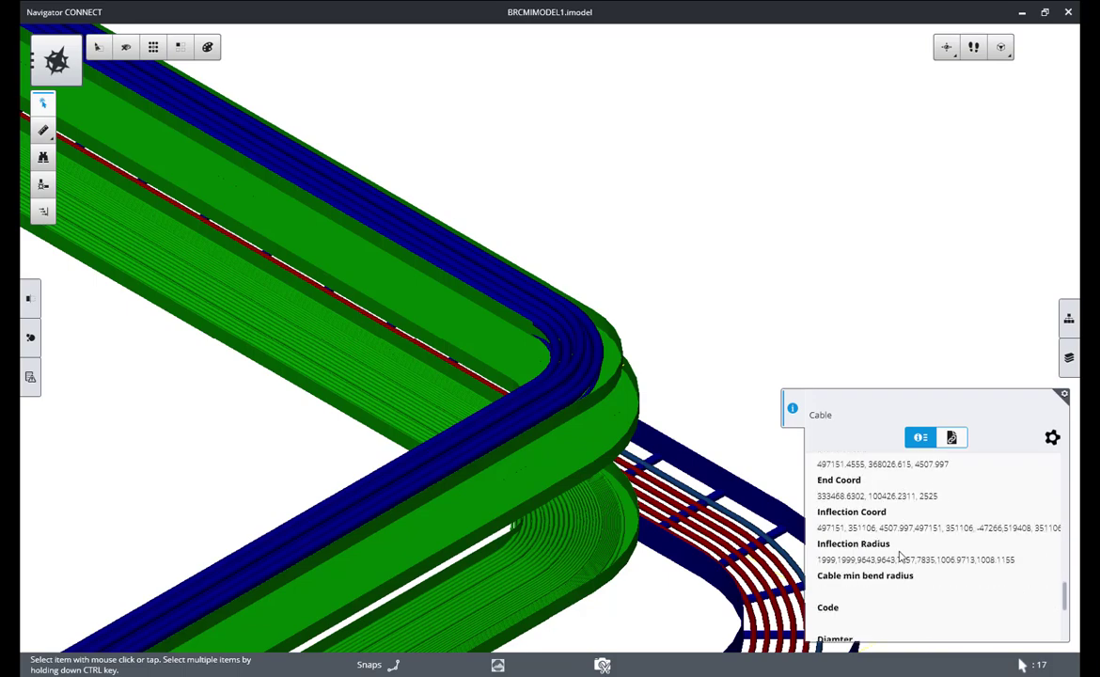
scroll(900, 557, down, 3)
scroll(900, 557, down, 3)
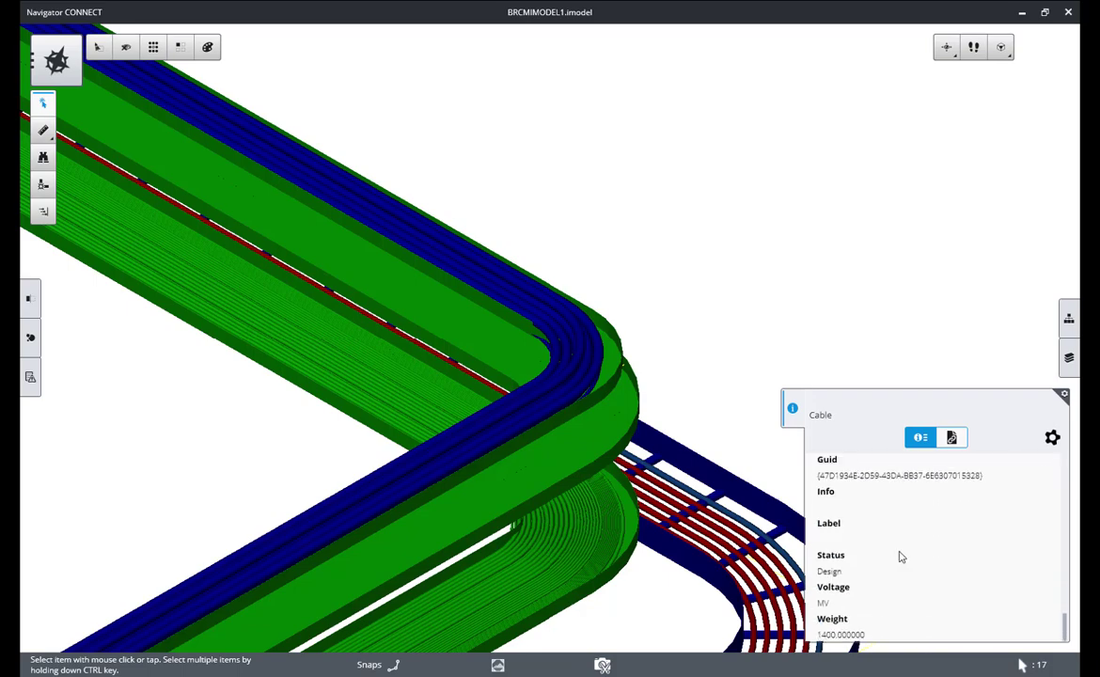